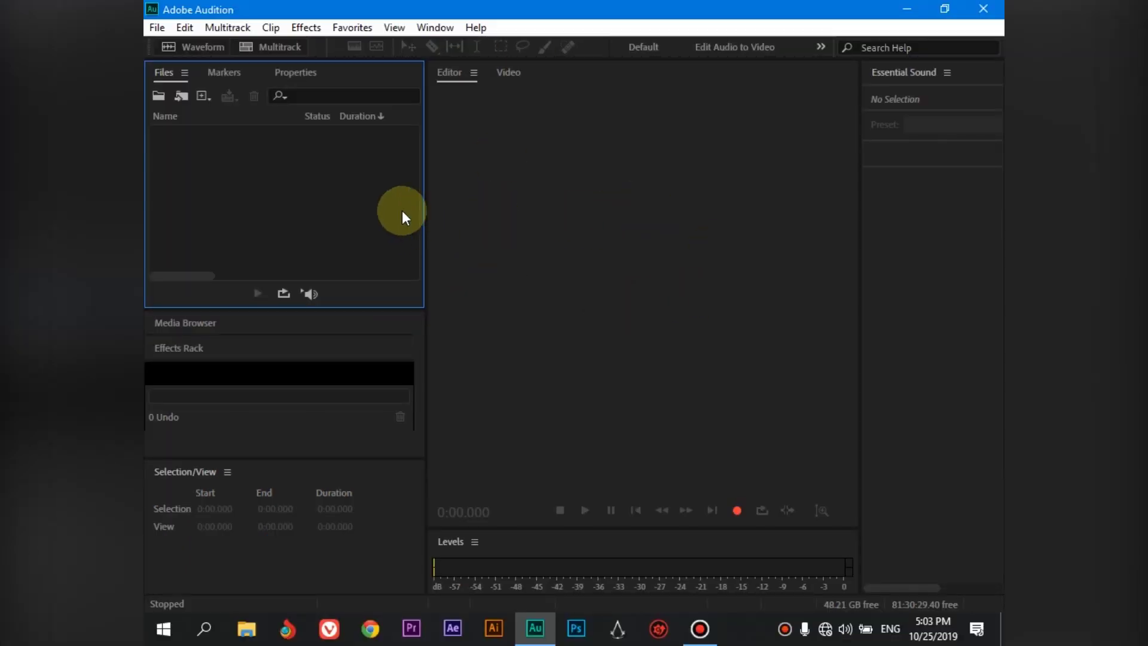
Open De-Noise.wav in the waveform editor and play part of it
double_click(385, 199)
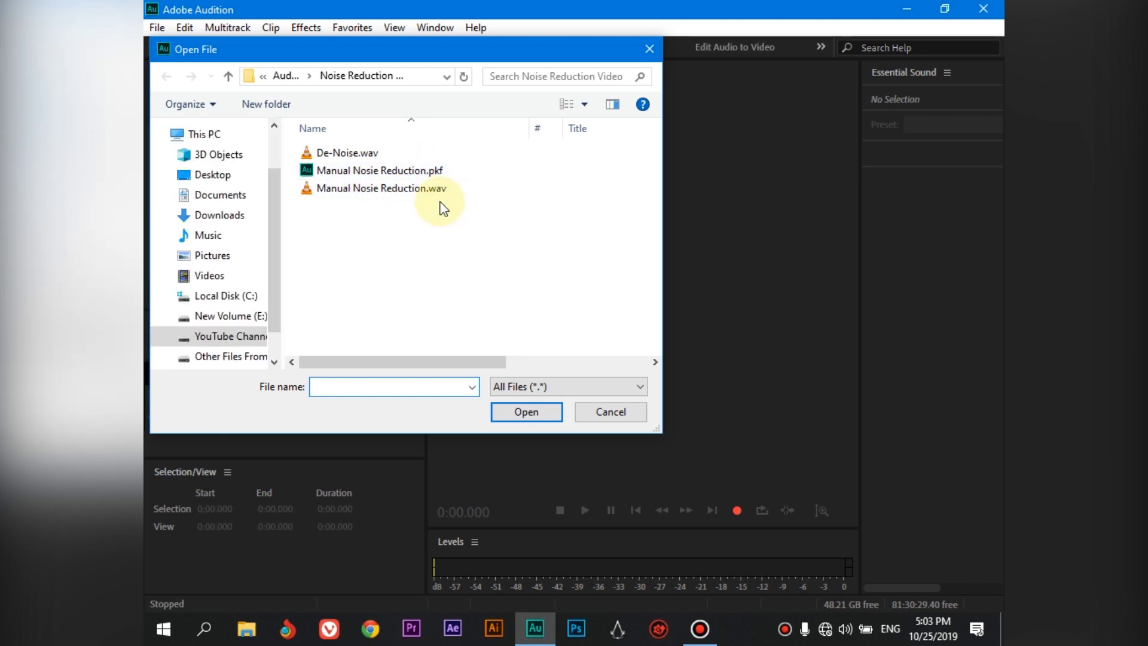
left_click(326, 154)
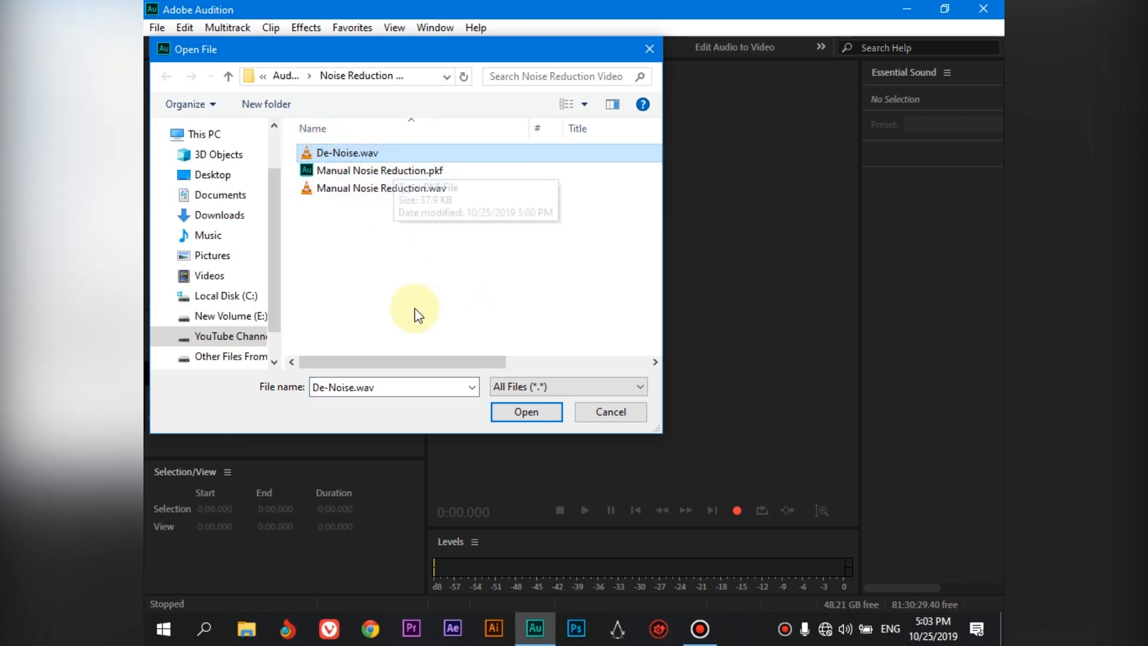
left_click(526, 412)
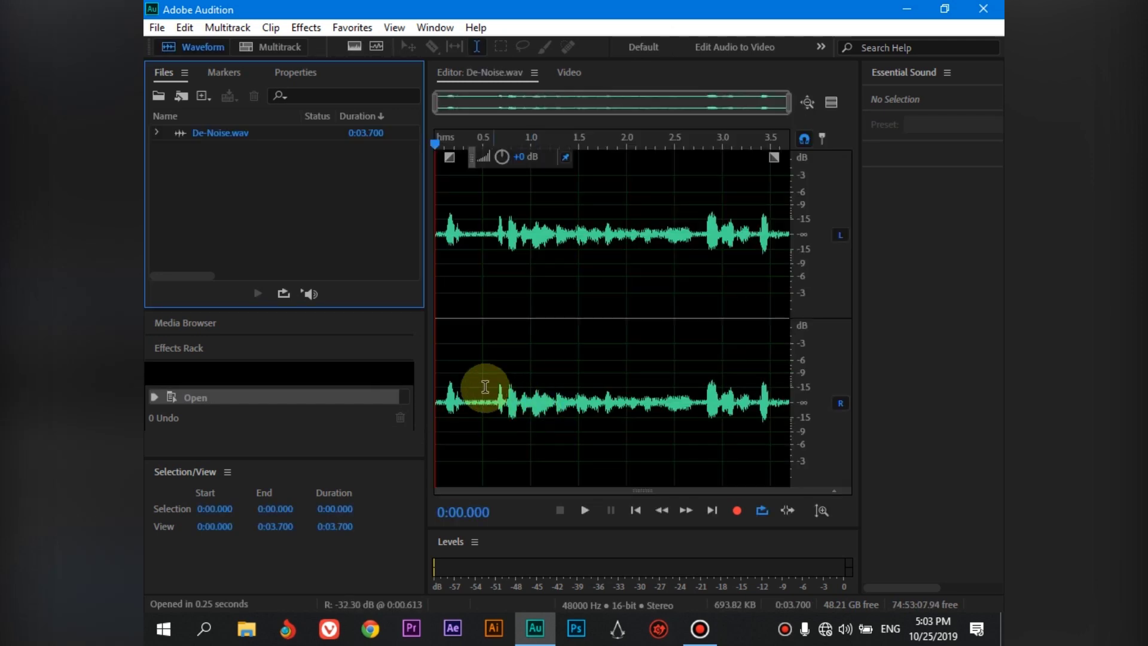
left_click(582, 509)
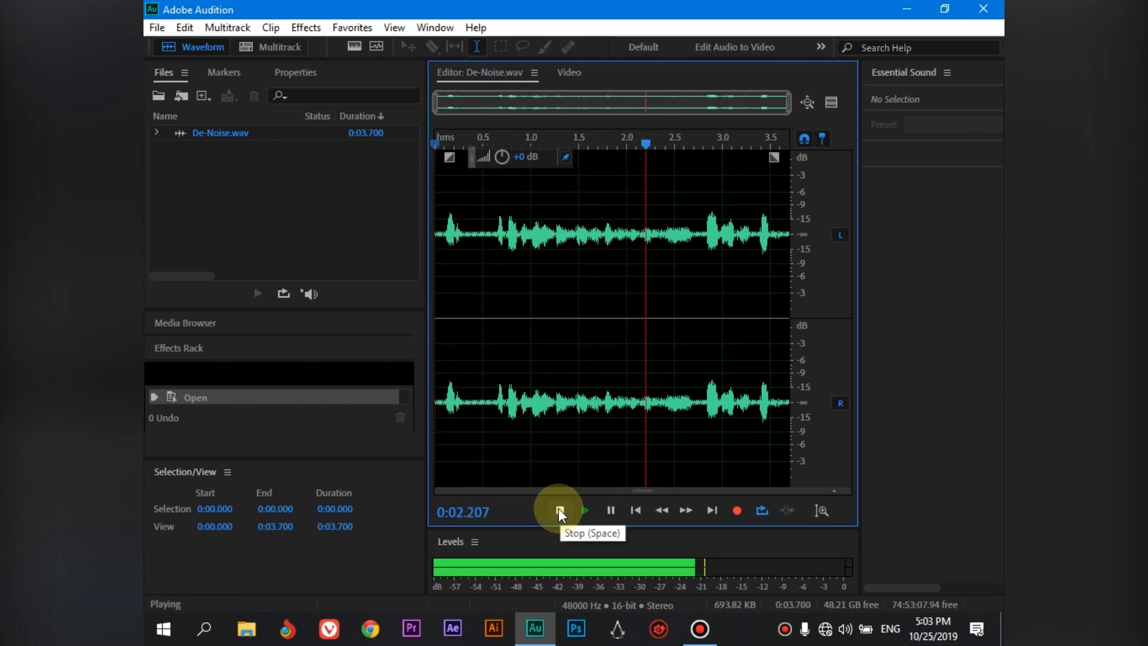
left_click(559, 509)
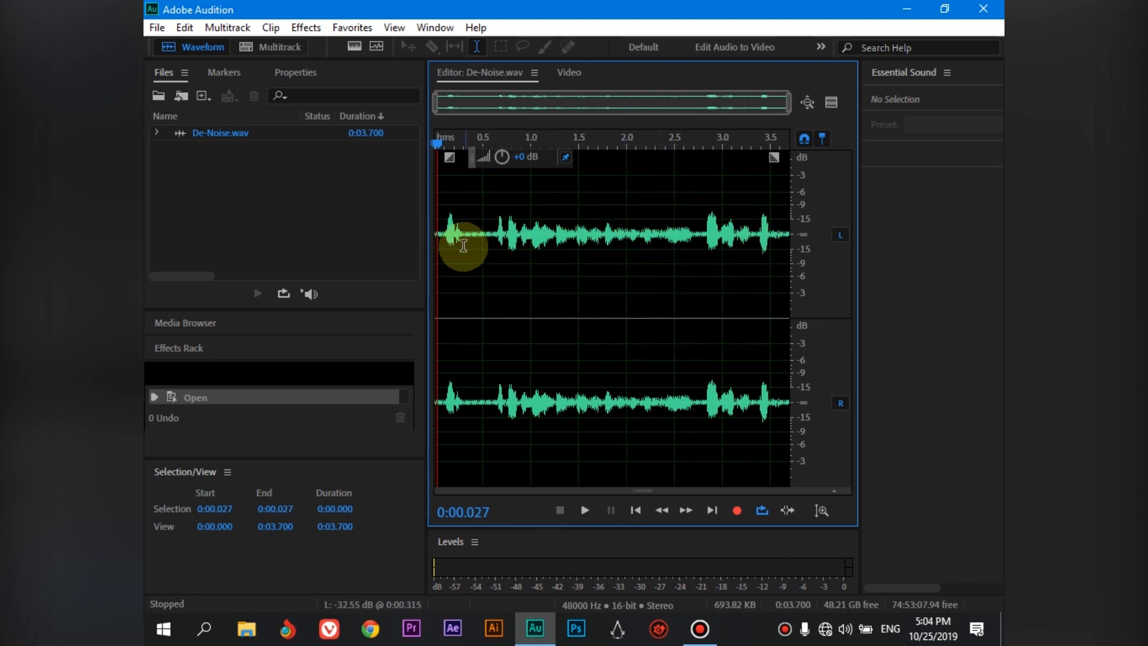
Select the voice-free gap from about 0.277 to 0.649 s, listen to its background noise, and clear the selection
scroll(453, 239, "up", 6)
scroll(519, 239, "down", 3)
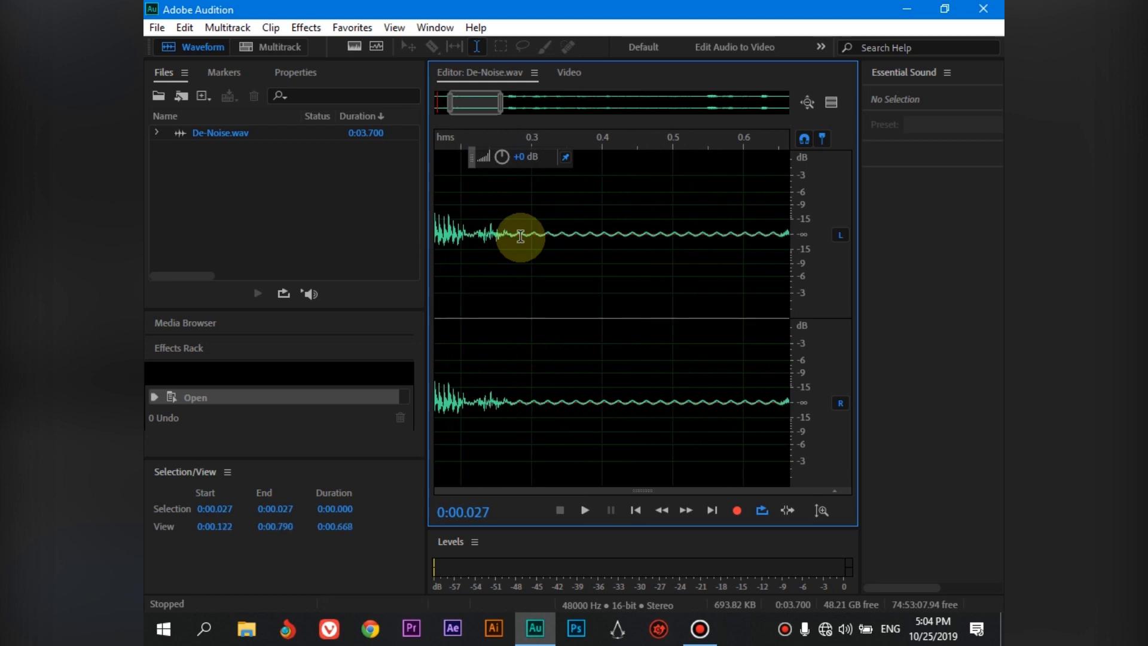
left_click_drag(518, 235, 716, 298)
left_click(586, 510)
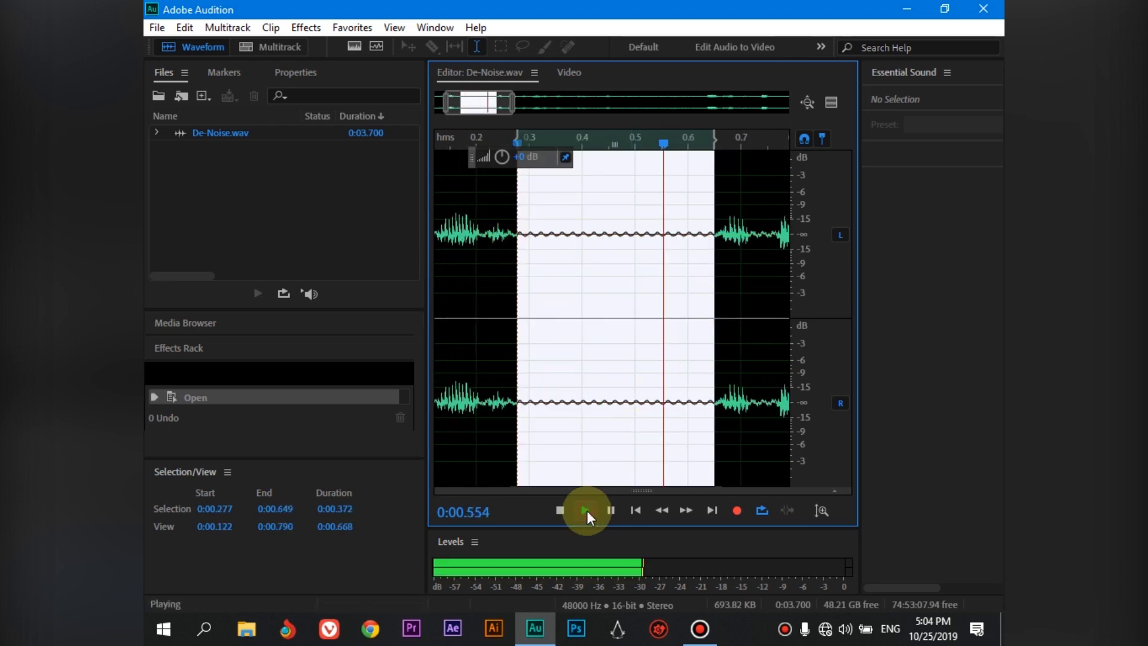
scroll(469, 238, "down", 8)
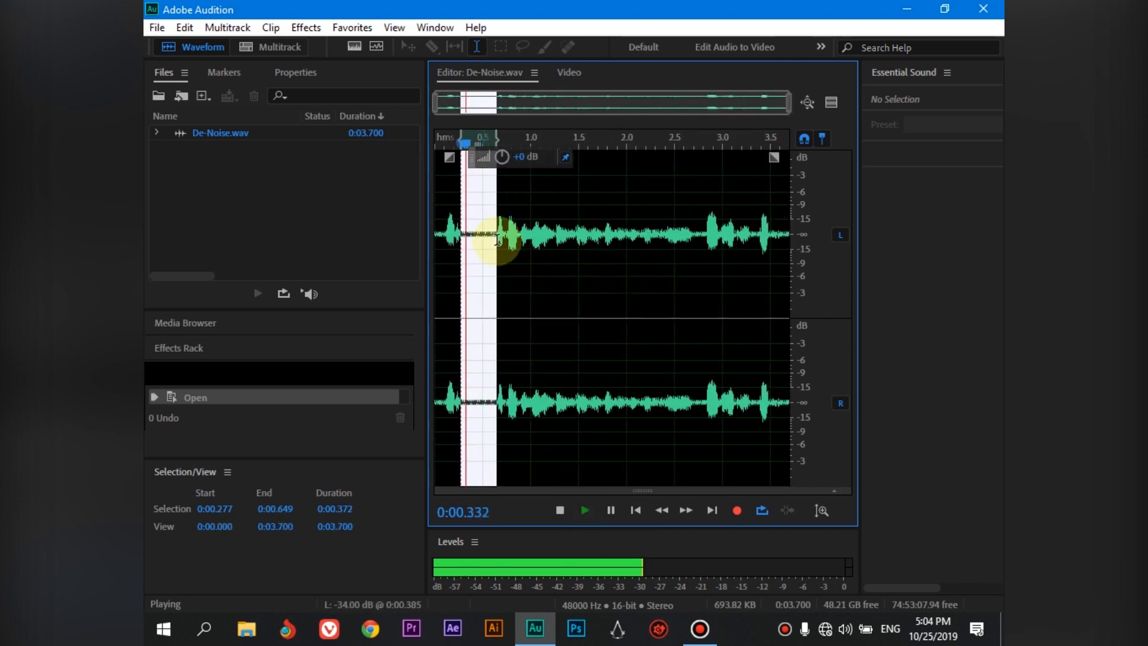
left_click(561, 510)
left_click(600, 299)
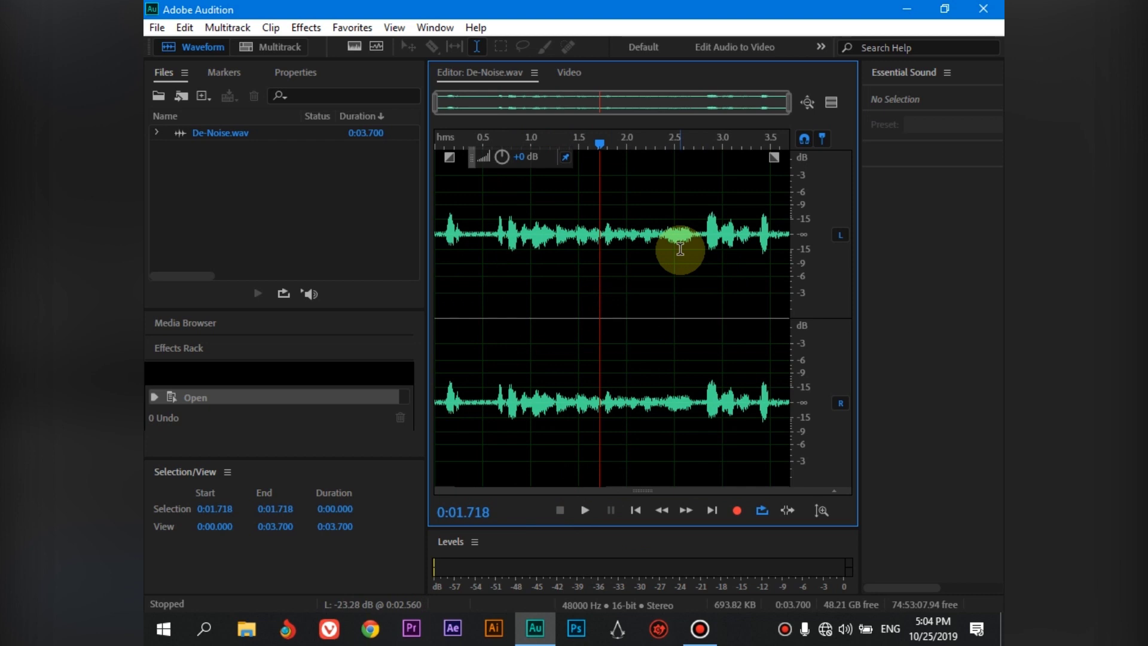
Select the entire De-Noise.wav waveform and open the DeNoise effect for it
double_click(671, 276)
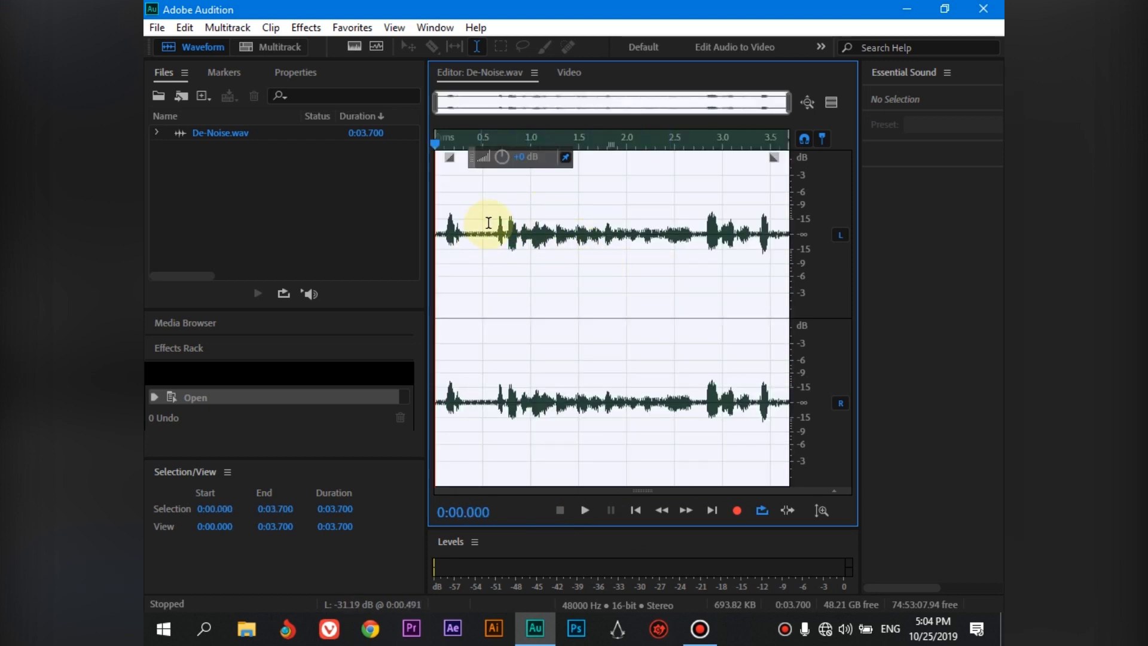
left_click(307, 27)
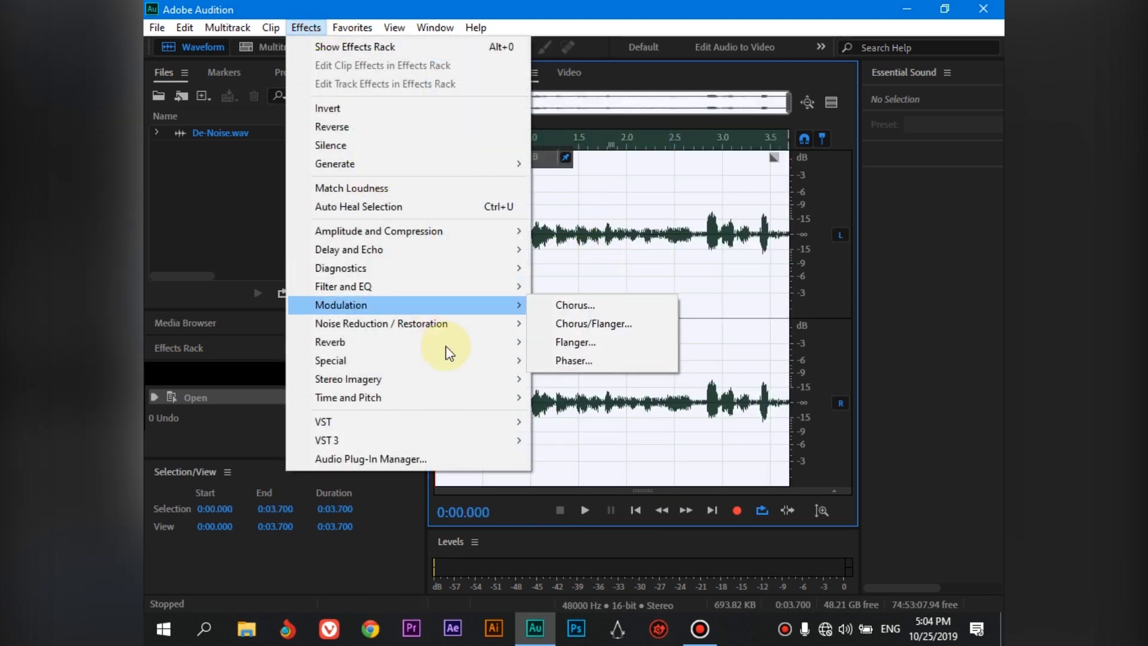
mouse_move(446, 325)
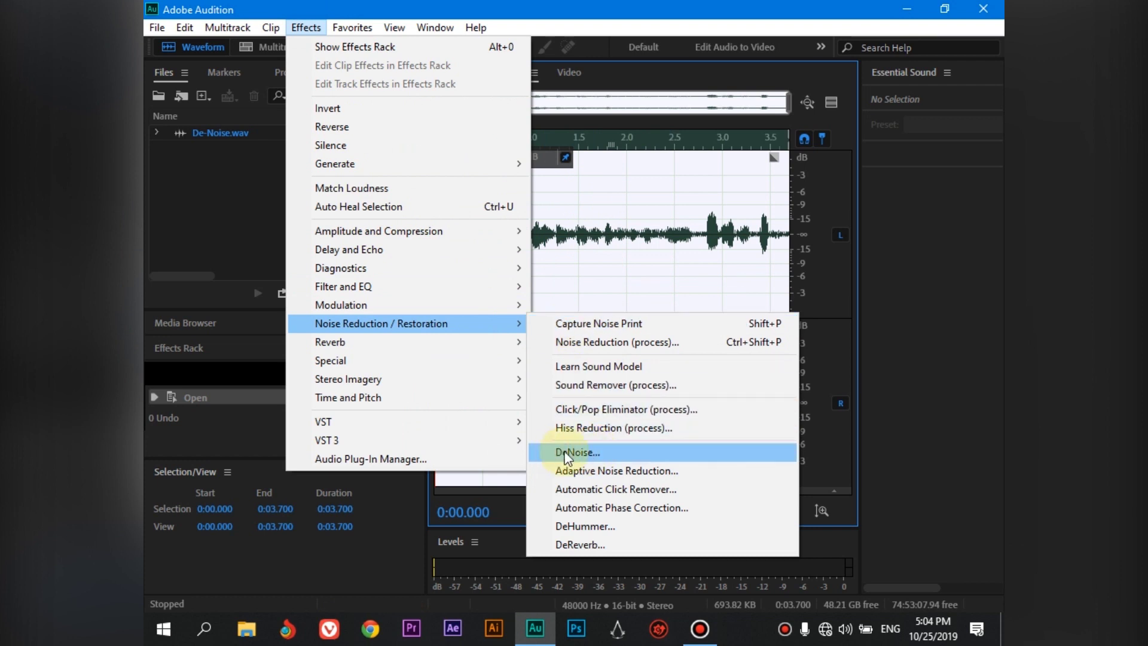
left_click(637, 454)
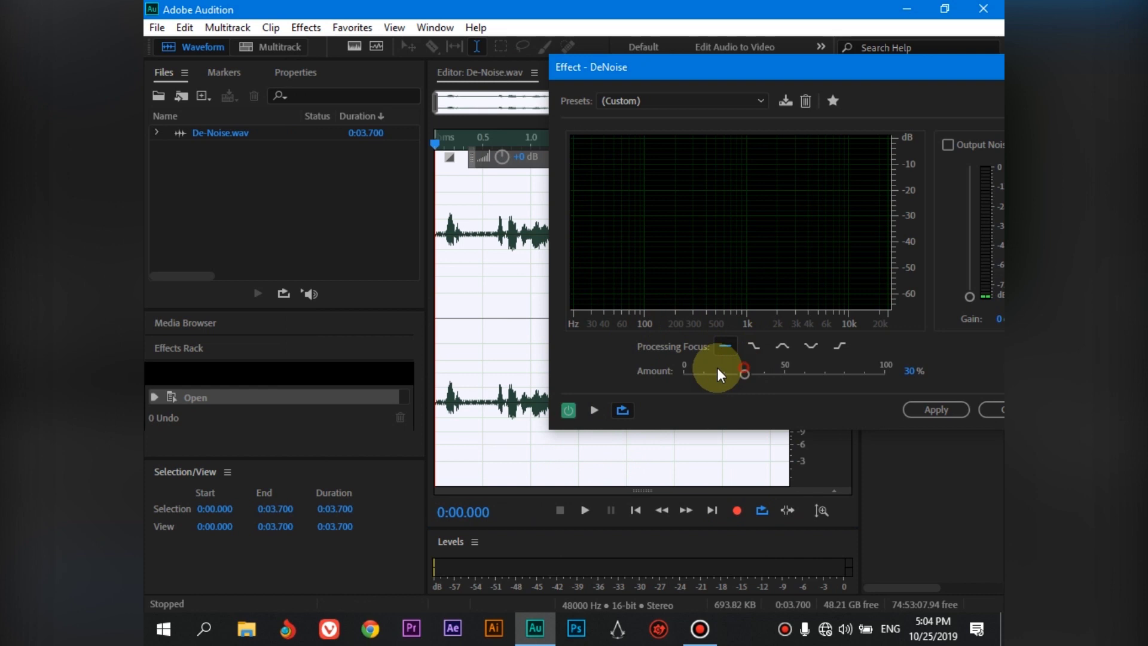
Set the DeNoise amount to 100% and preview the processed audio
left_click_drag(683, 374, 835, 390)
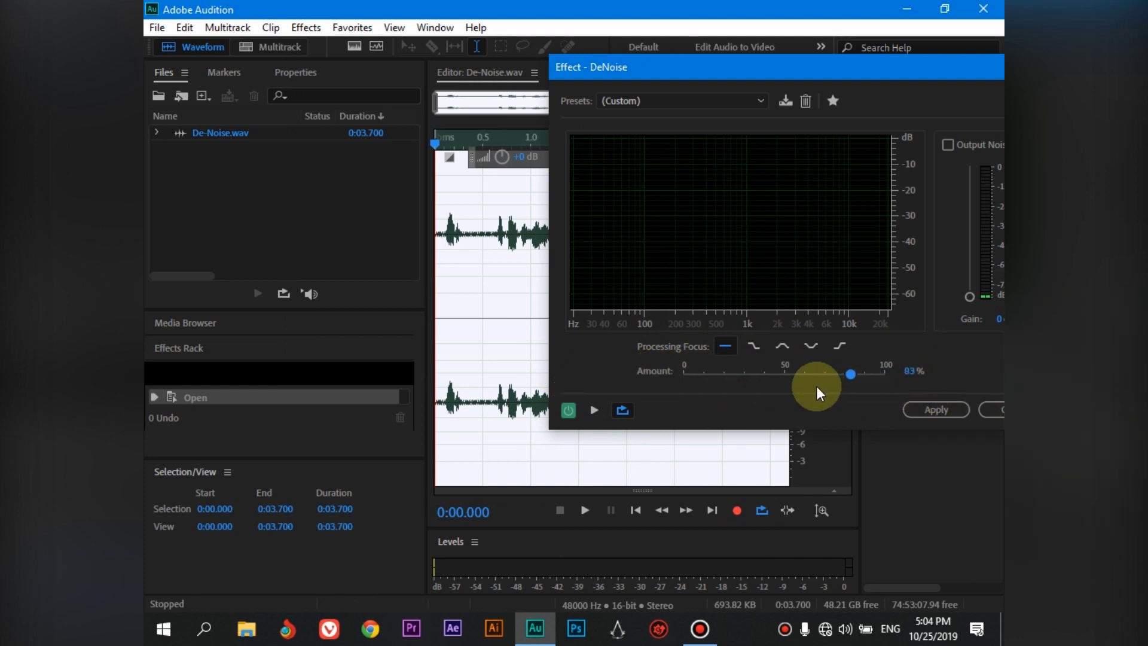
left_click_drag(651, 385, 942, 385)
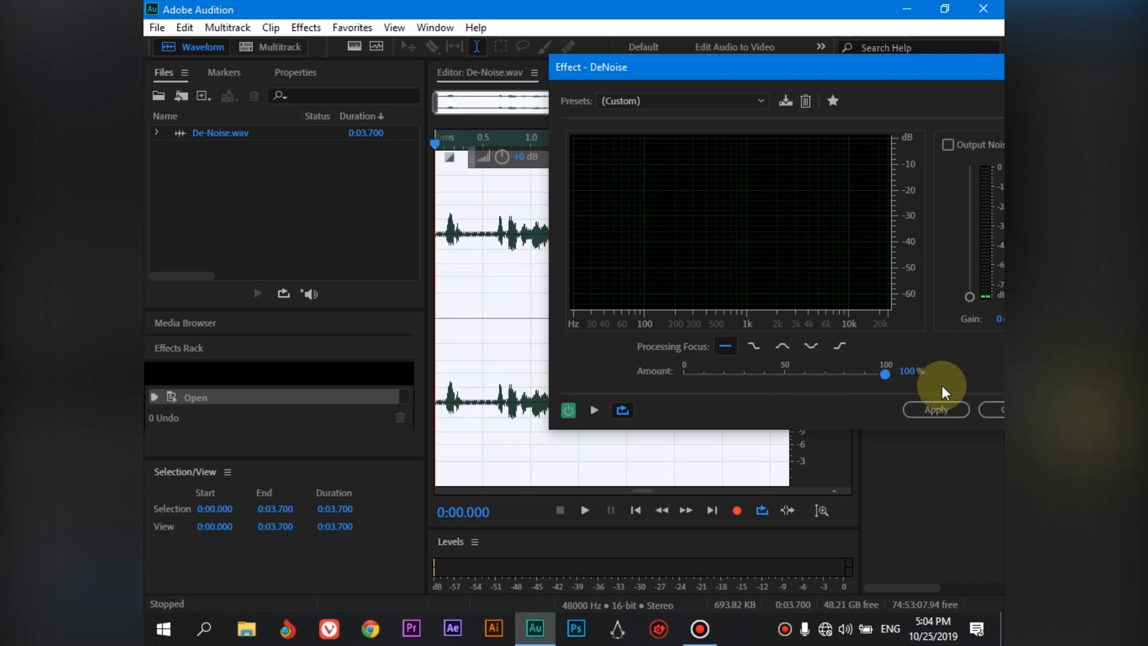
left_click(594, 410)
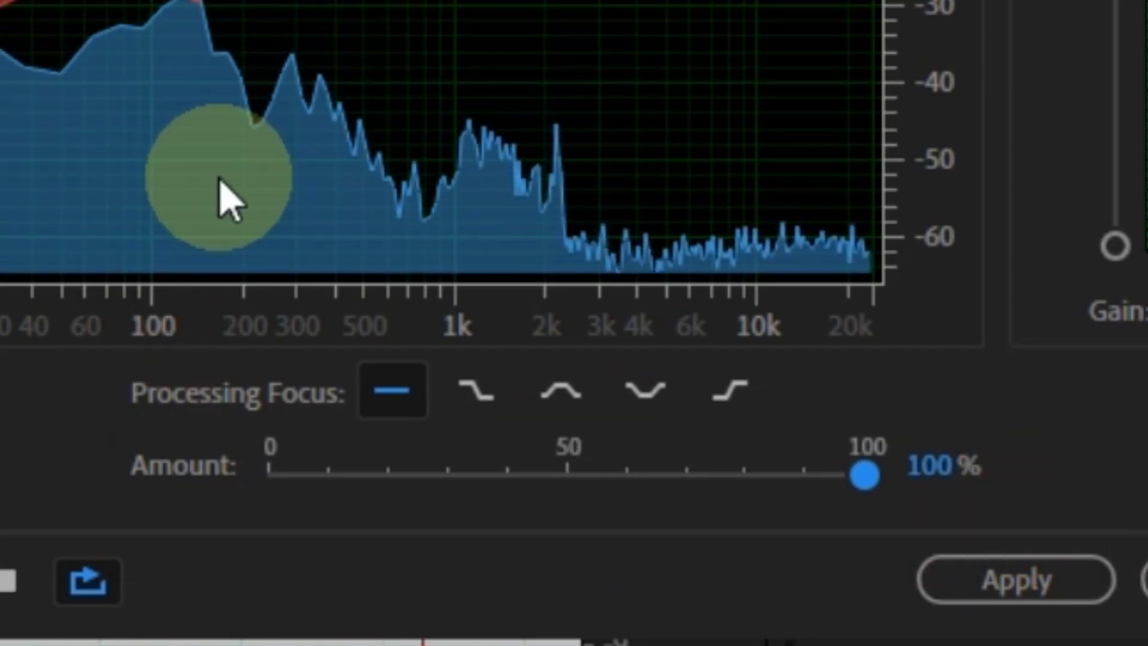
key("space")
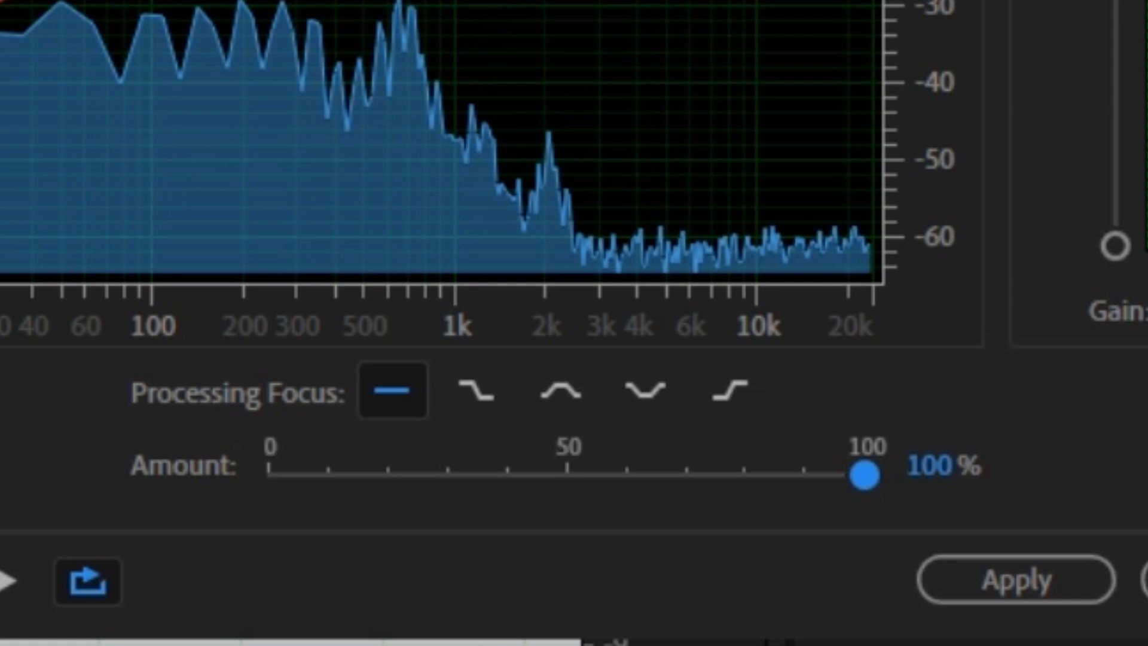
Lower the DeNoise amount to 57% while previewing, and apply the effect to the whole file
left_click_drag(869, 475, 586, 504)
key("space")
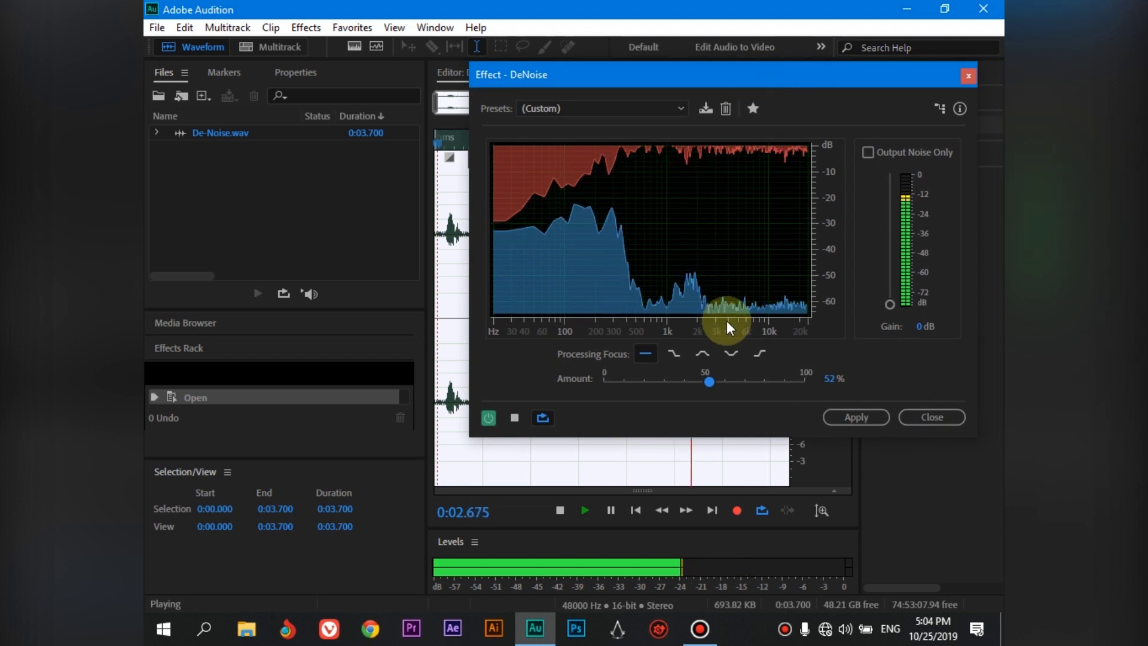
left_click_drag(711, 384, 721, 385)
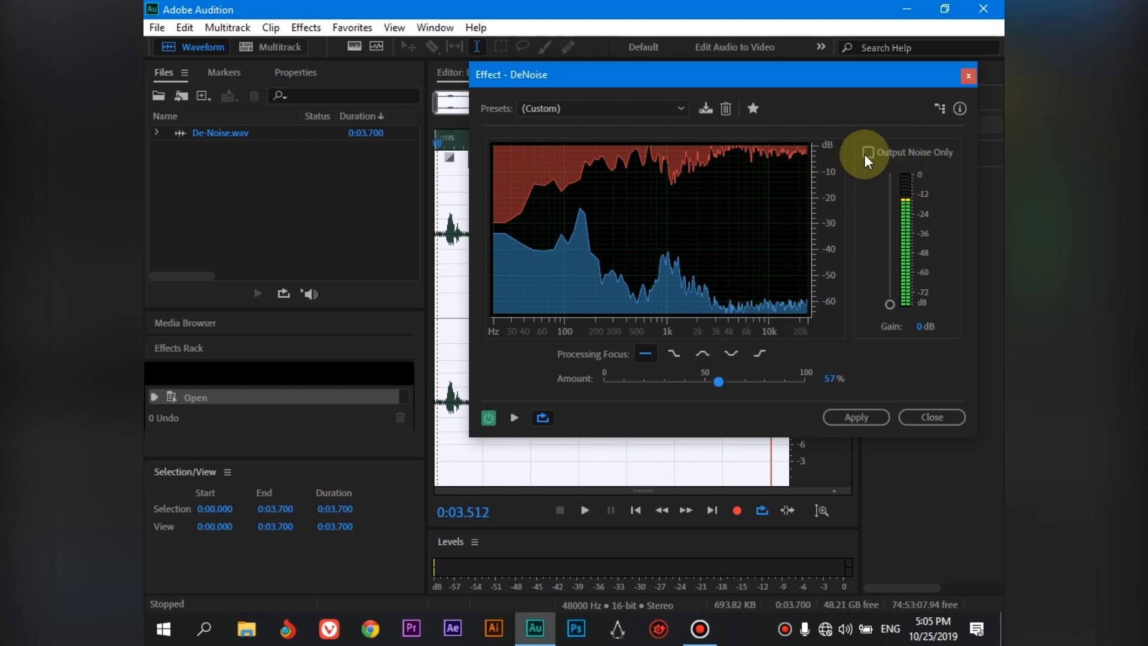
left_click(864, 414)
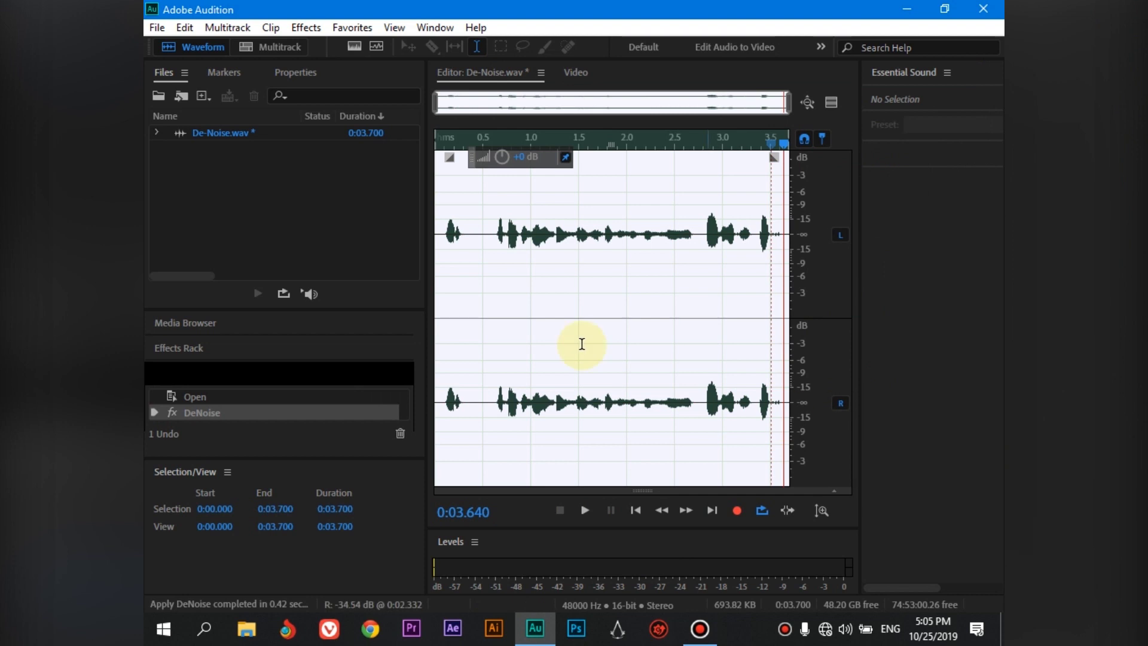
Inspect the cleaned gap between the first words up close, and play the denoised audio from the start
scroll(461, 233, "up", 6)
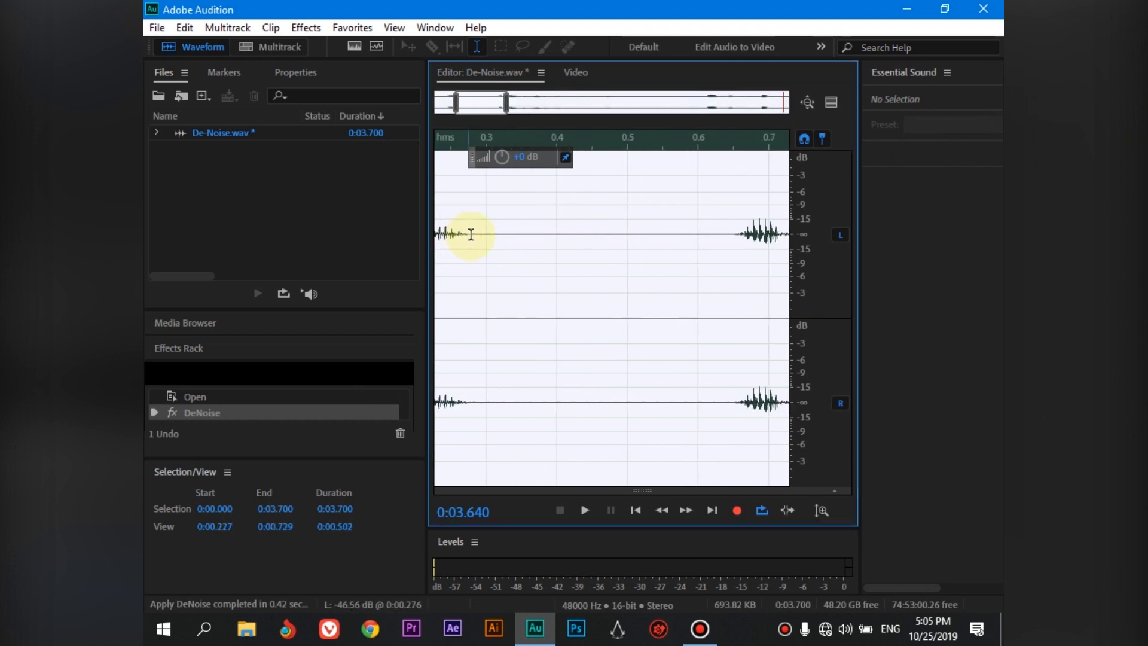
left_click(539, 233)
scroll(473, 243, "down", 2)
scroll(471, 242, "down", 5)
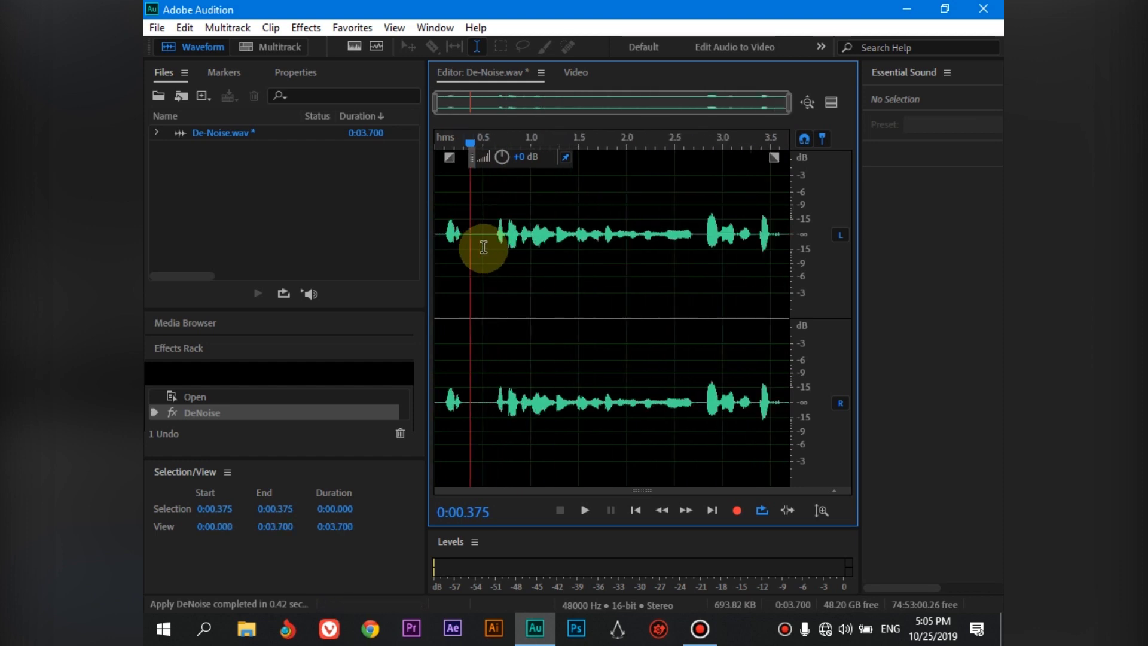
key("Home")
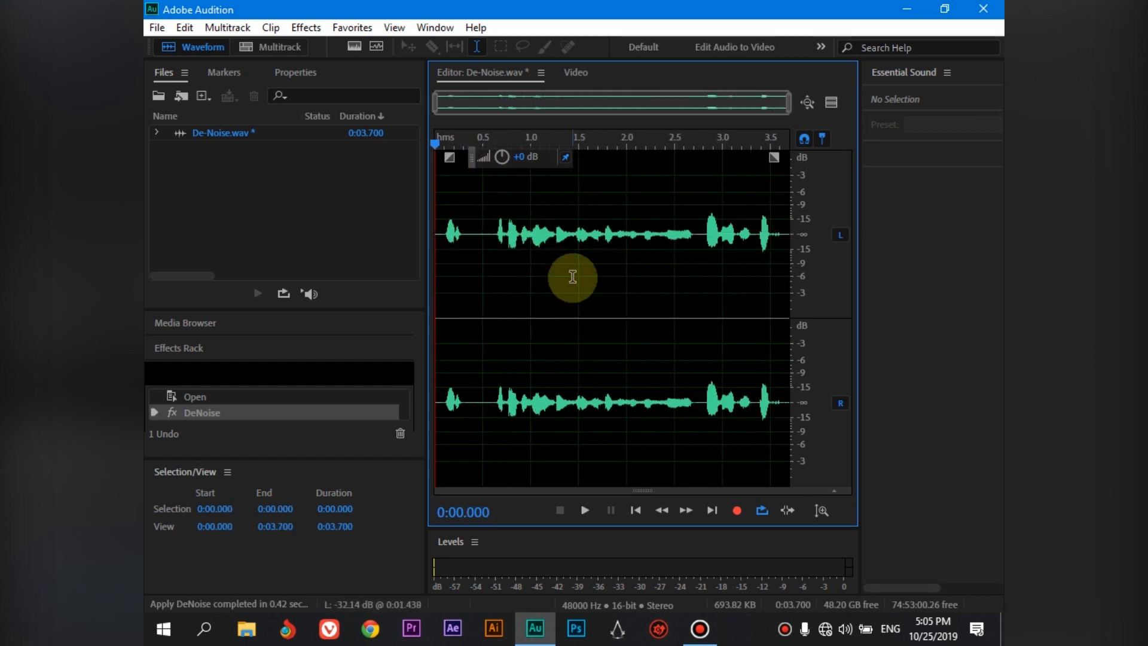
key("space")
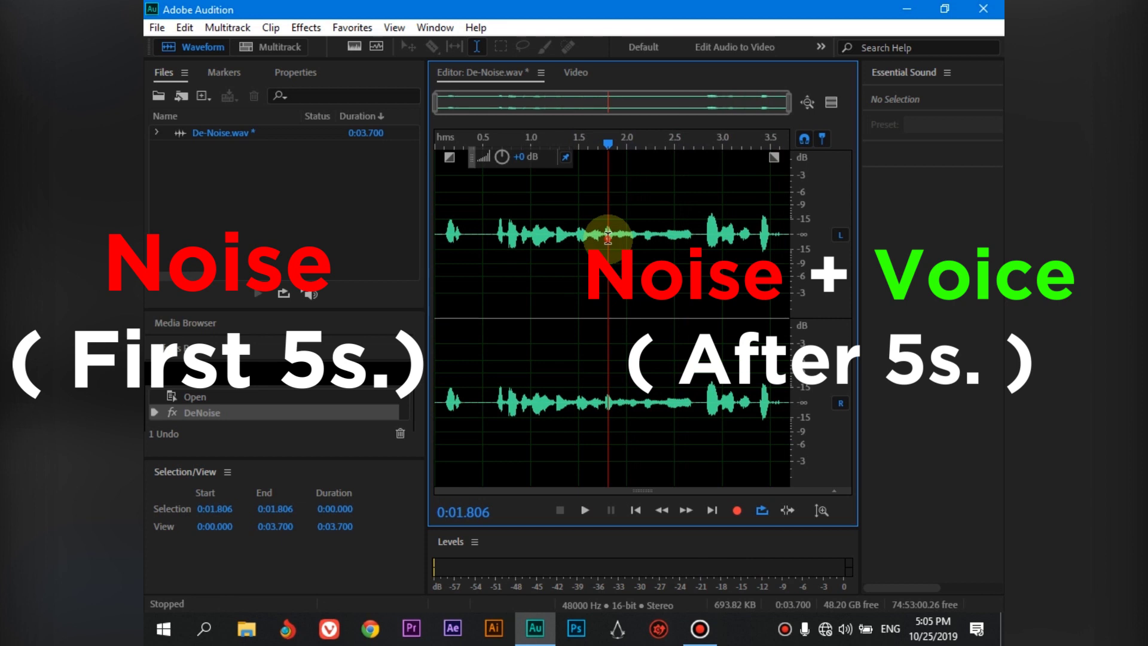
Open Manual Nosie Reduction.wav in the waveform editor
key("ctrl+a")
key("Delete")
left_click(249, 207)
key("ctrl+o")
left_click(314, 189)
left_click(504, 411)
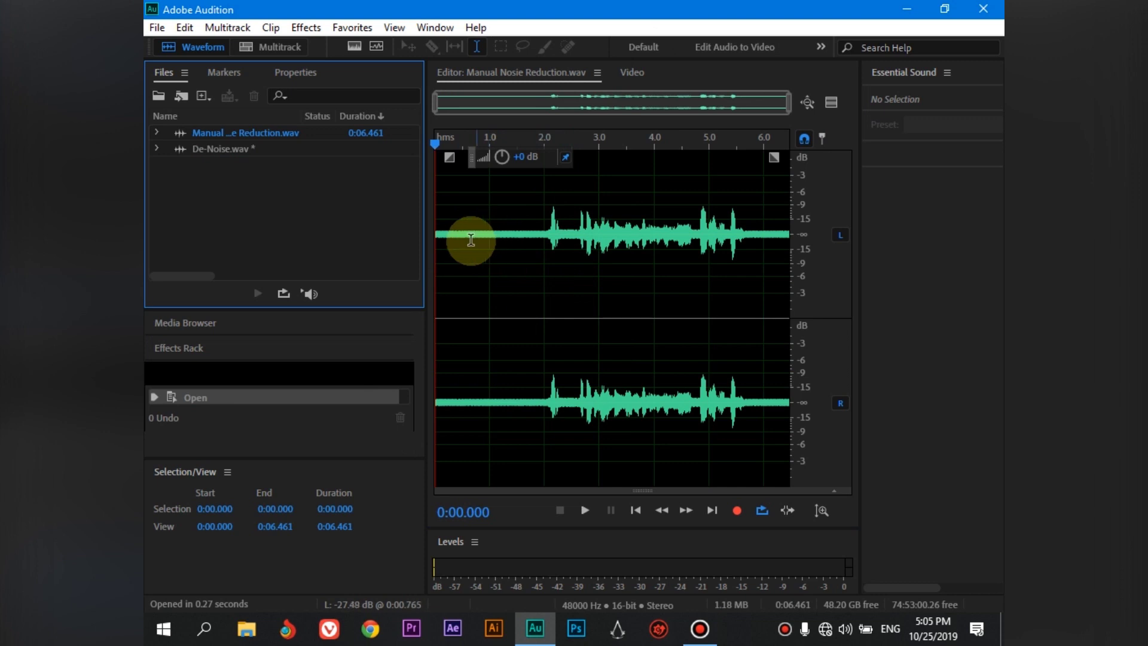
Listen to the noise-only first 2 seconds and to the voice section from 2.000 to 5.757 s separately
left_click_drag(544, 235, 387, 241)
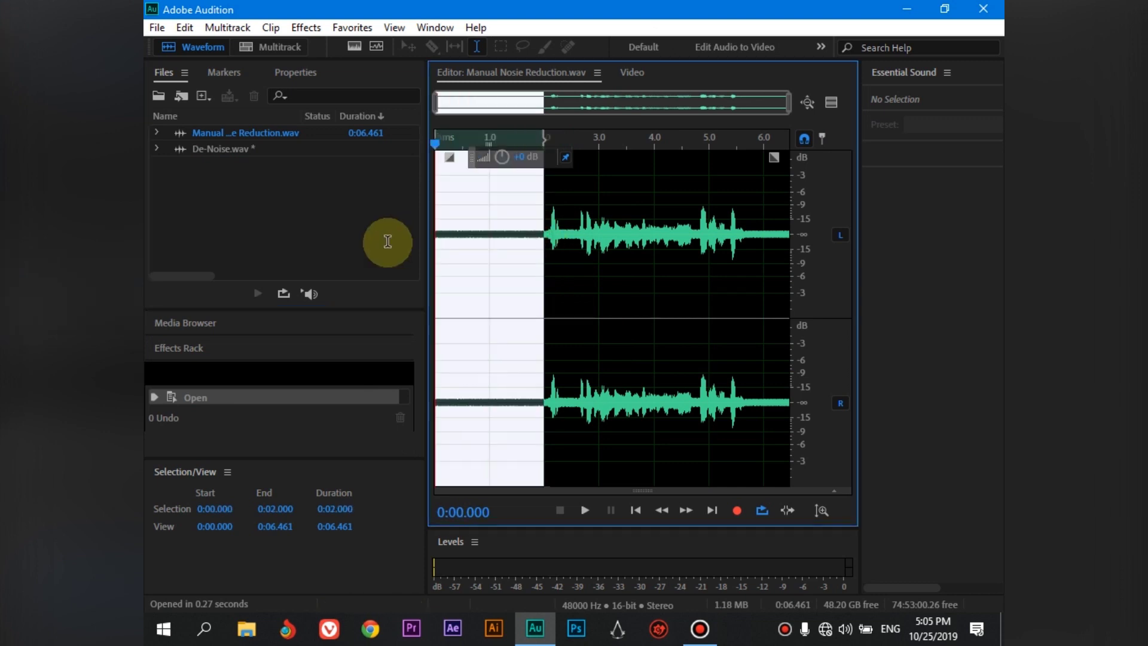
left_click(586, 511)
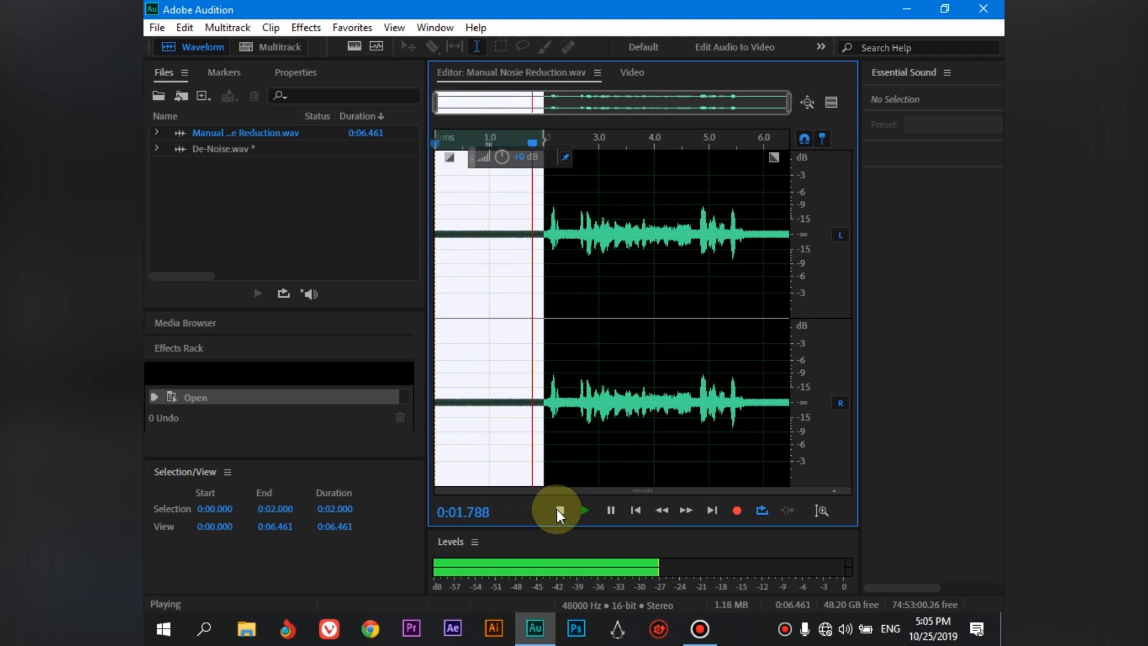
left_click(558, 509)
left_click_drag(530, 238, 440, 244)
left_click_drag(544, 234, 749, 281)
left_click(586, 510)
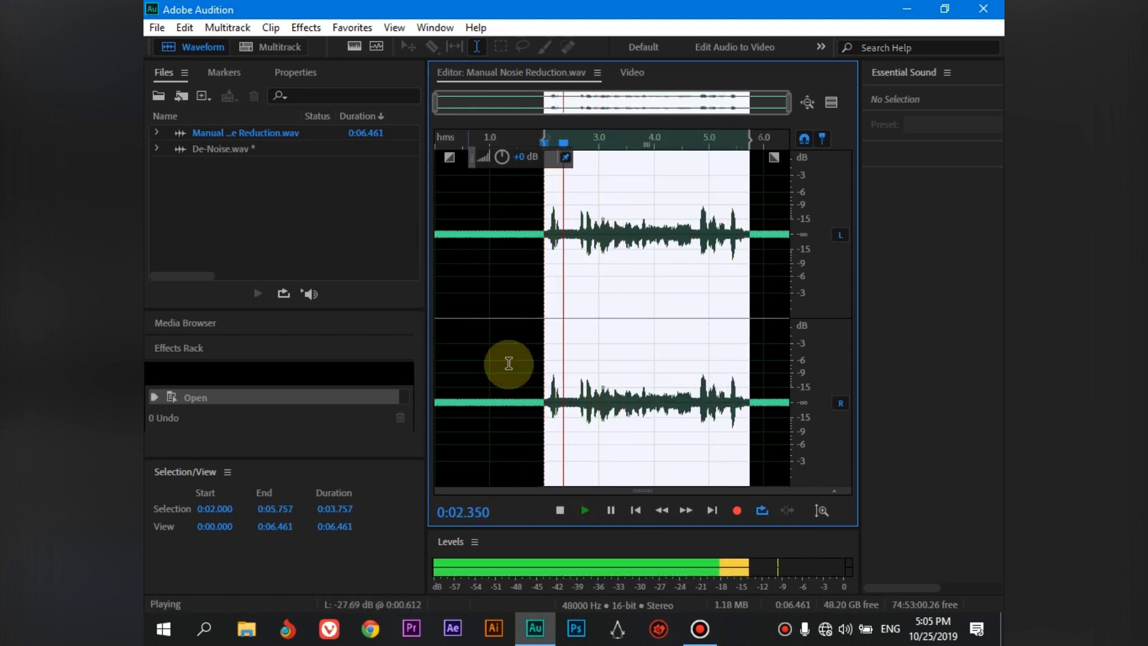
left_click(559, 510)
left_click(496, 232)
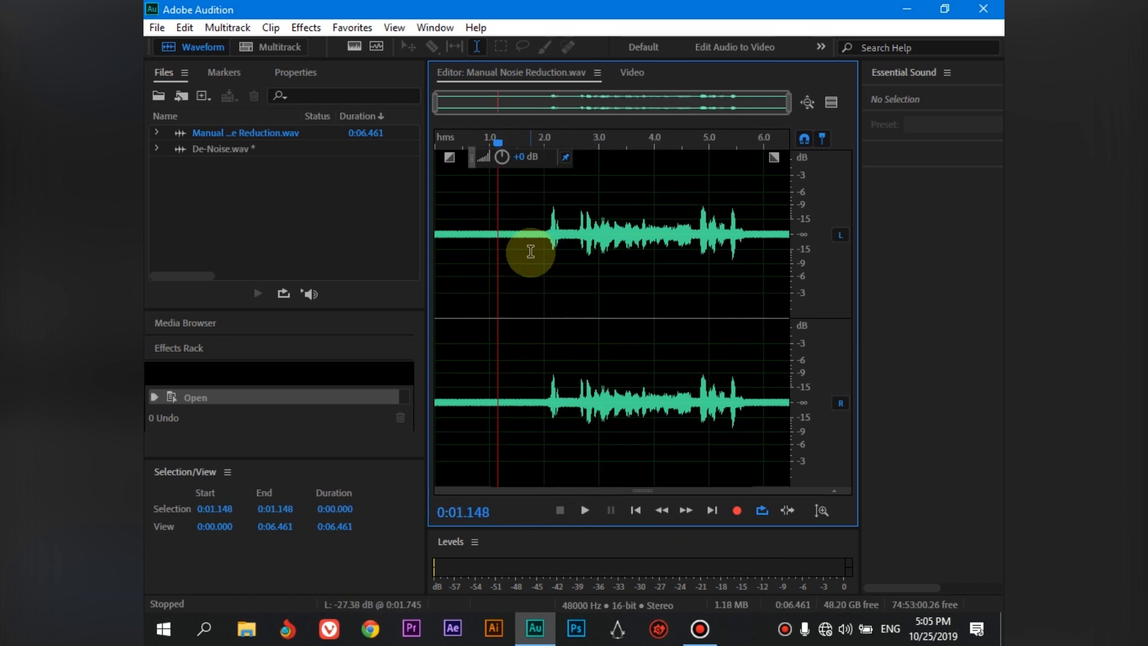
Capture a noise print from the first 2 seconds of the recording using the Noise Reduction (process) effect
left_click(544, 235)
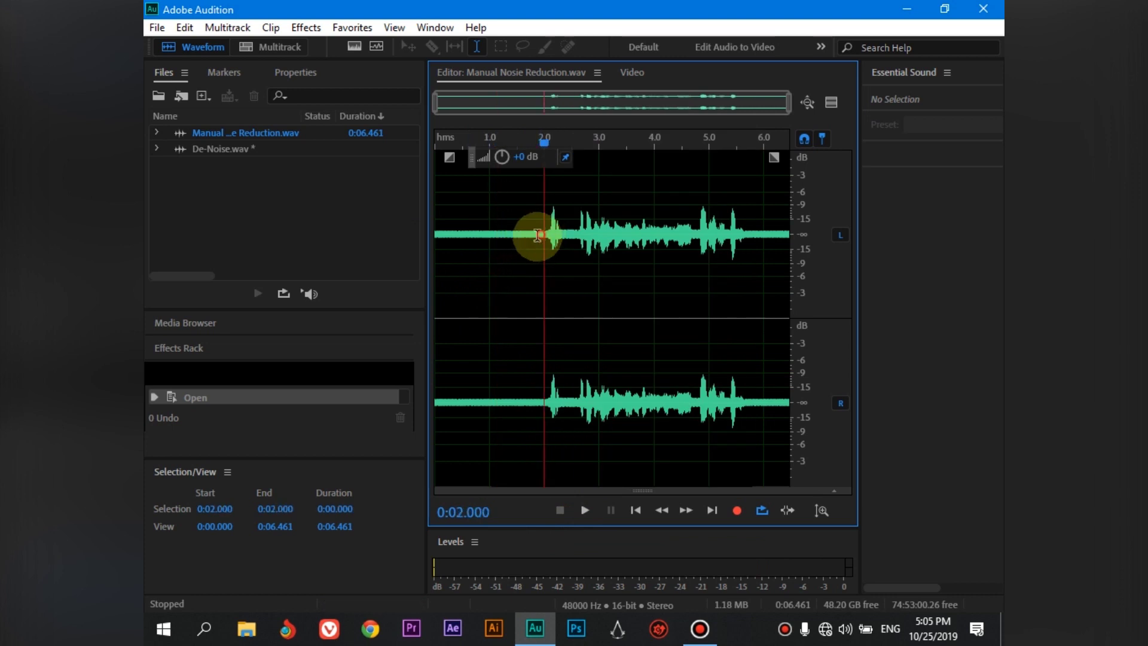
left_click_drag(545, 235, 384, 256)
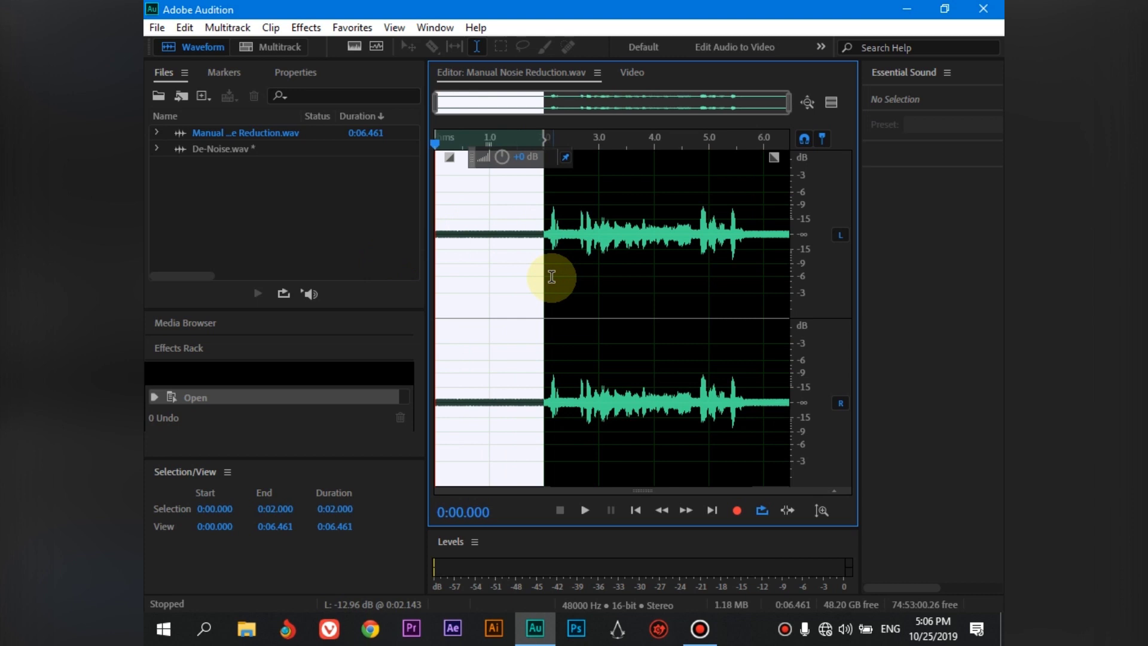
left_click(314, 29)
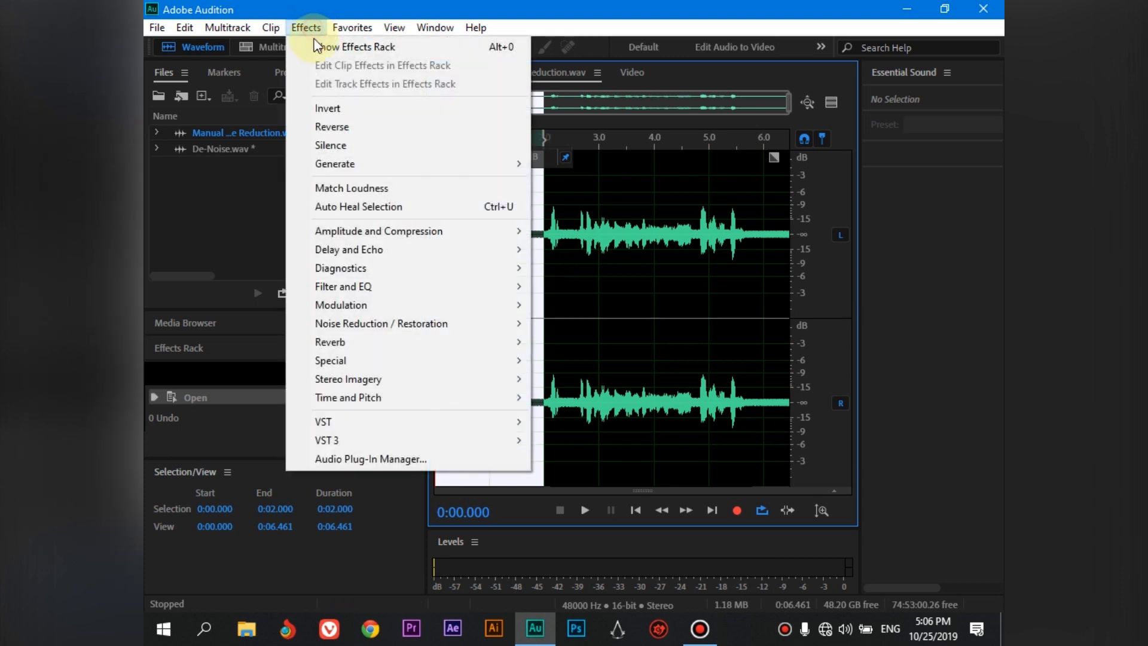
mouse_move(445, 329)
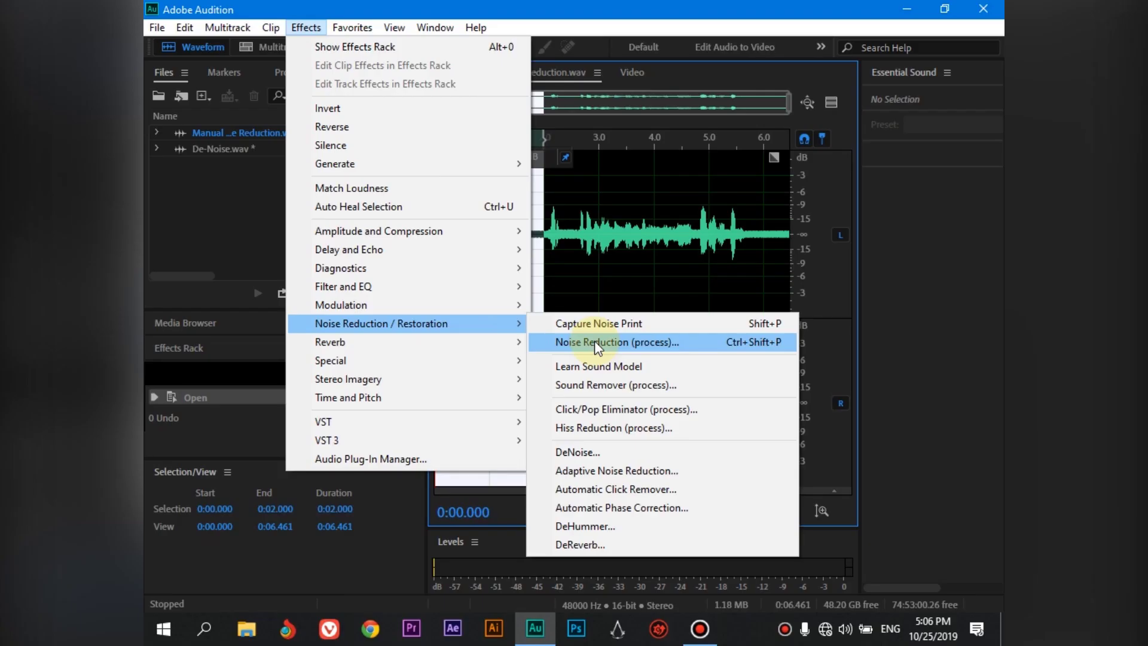
left_click(323, 293)
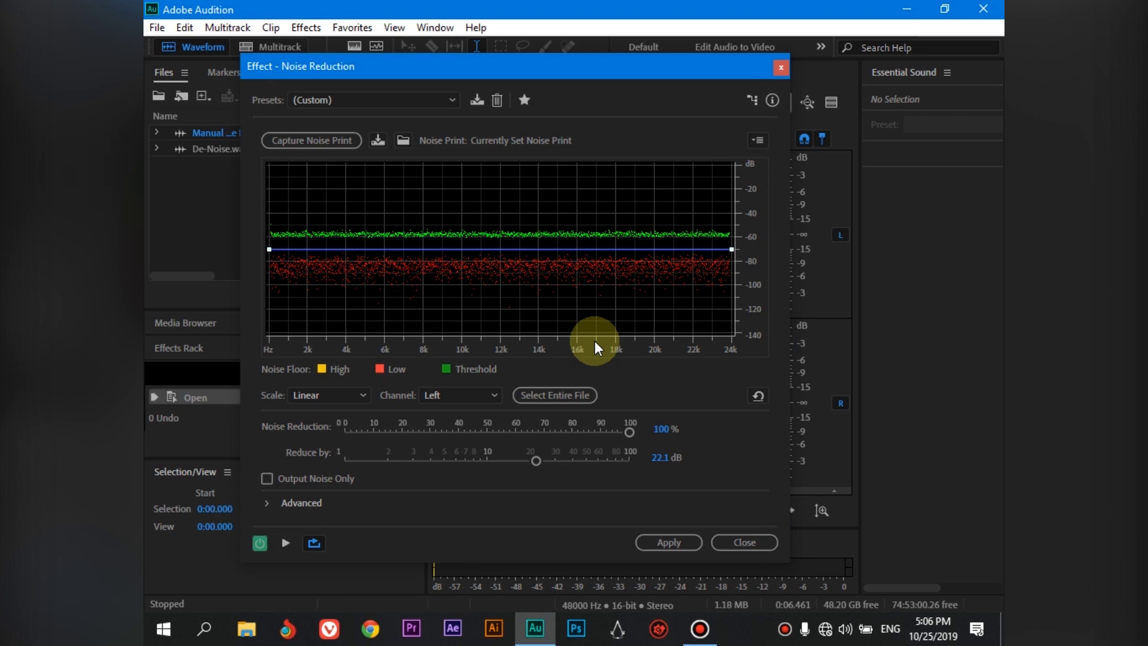
left_click(299, 141)
left_click_drag(386, 66, 730, 81)
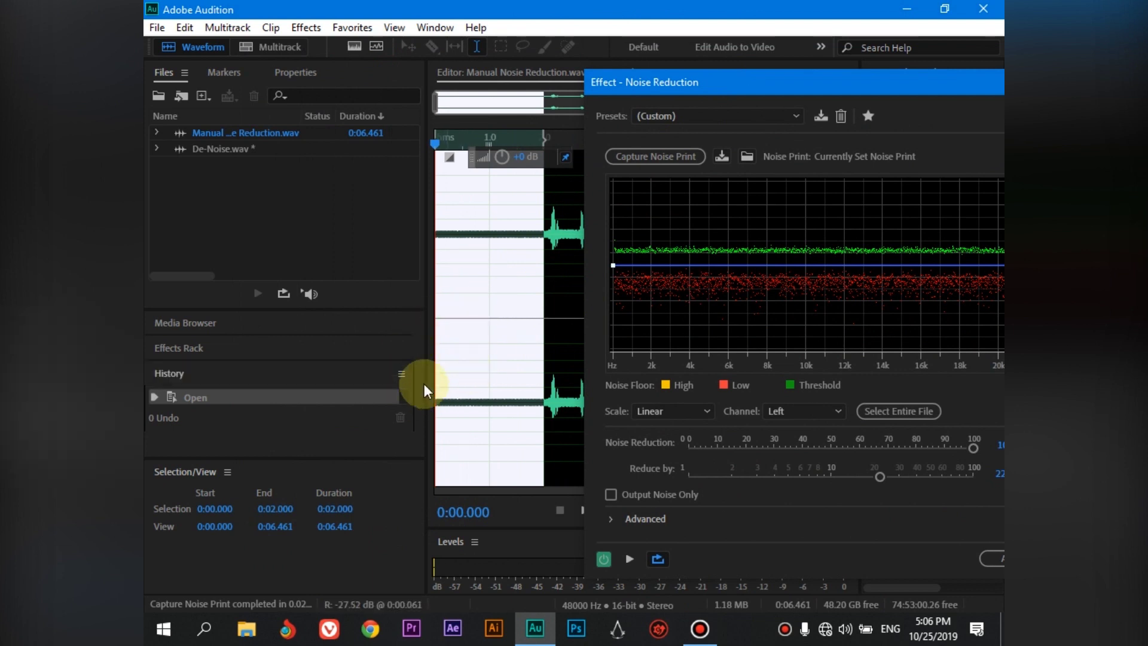
Extend the Noise Reduction selection to the entire file and reposition the effect window so all its settings are visible
left_click(630, 149)
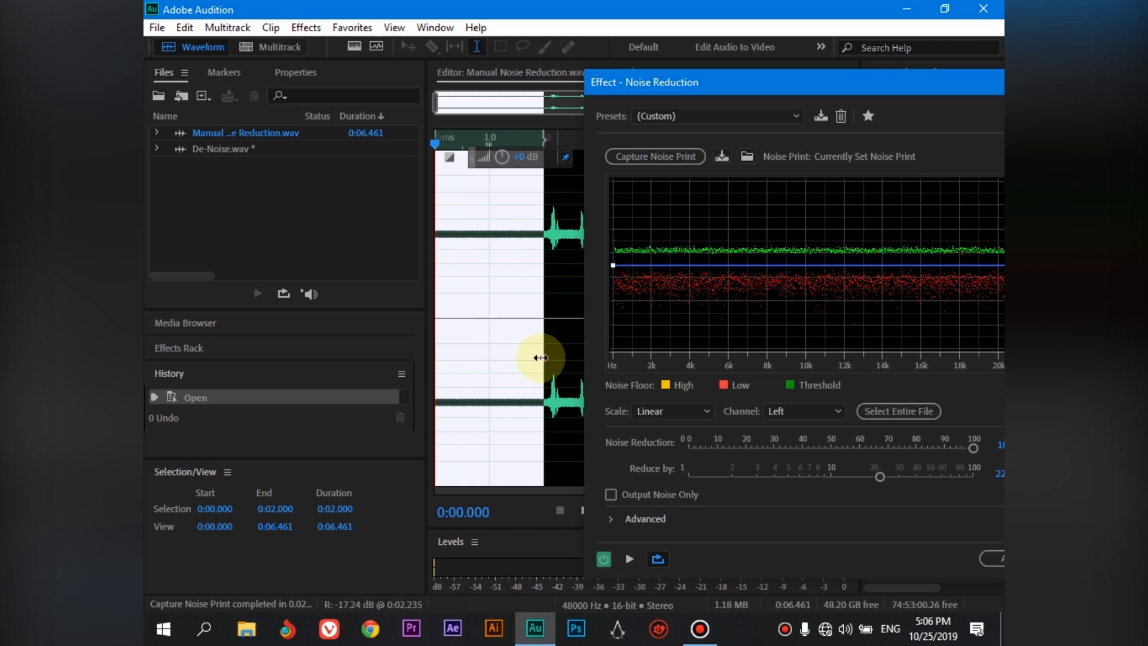
left_click(872, 409)
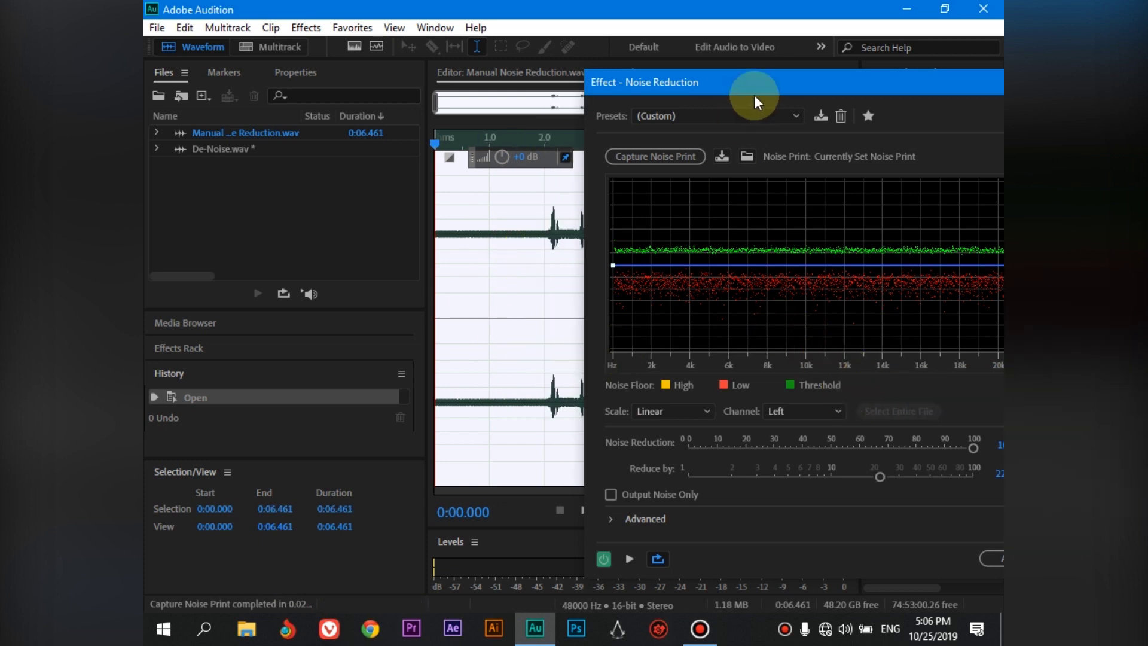
left_click_drag(751, 81, 461, 50)
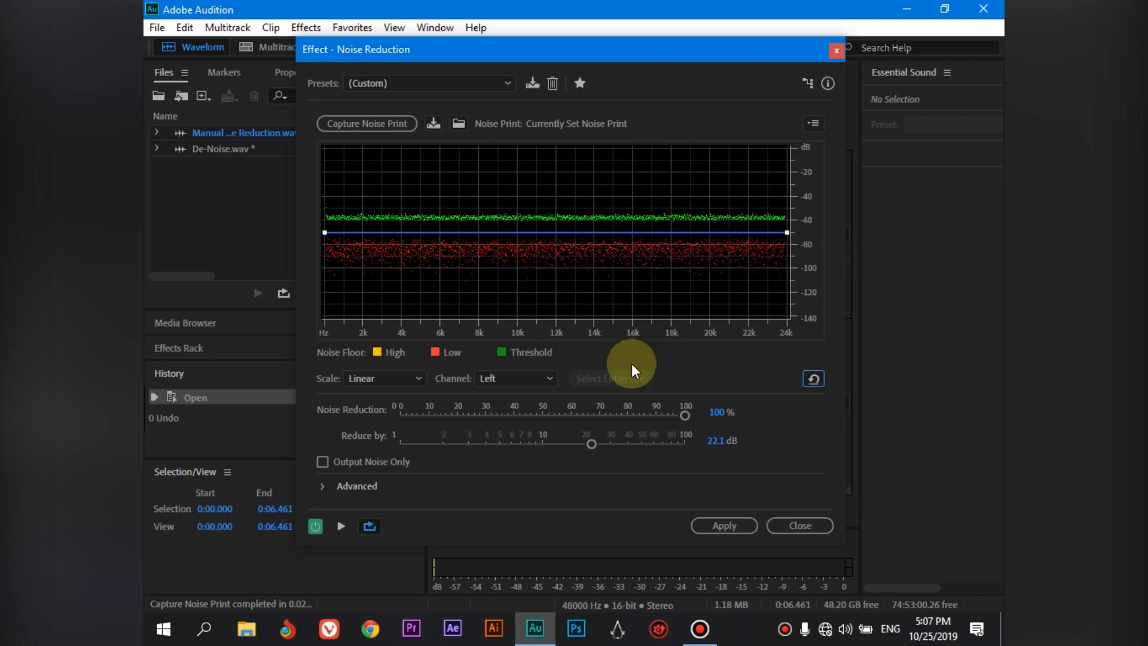
Try Noise Reduction at 84% with Reduce by at 46.7 dB, and preview the result
left_click_drag(685, 415, 514, 414)
mouse_move(443, 378)
left_mouse_down()
mouse_move(441, 365)
mouse_move(501, 376)
mouse_move(454, 390)
mouse_move(681, 379)
mouse_move(680, 415)
mouse_move(368, 415)
mouse_move(638, 402)
mouse_move(692, 385)
mouse_move(531, 378)
mouse_move(586, 366)
mouse_move(577, 386)
mouse_move(539, 389)
mouse_move(679, 379)
mouse_move(638, 400)
left_mouse_up()
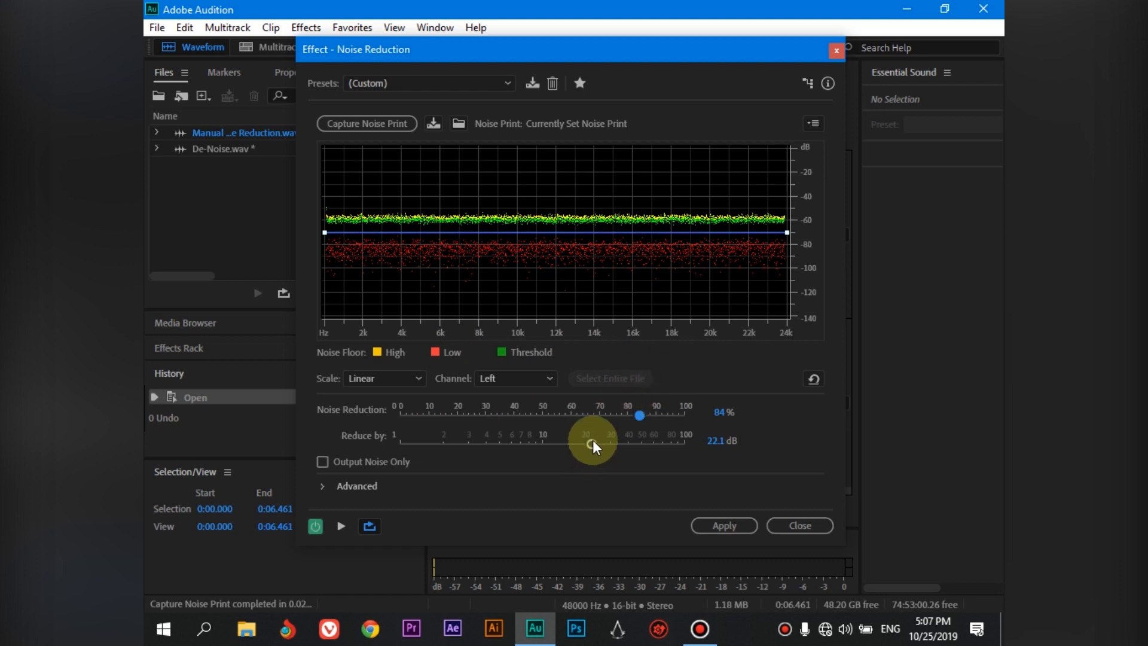
left_click_drag(595, 445, 734, 440)
left_click_drag(691, 473, 640, 486)
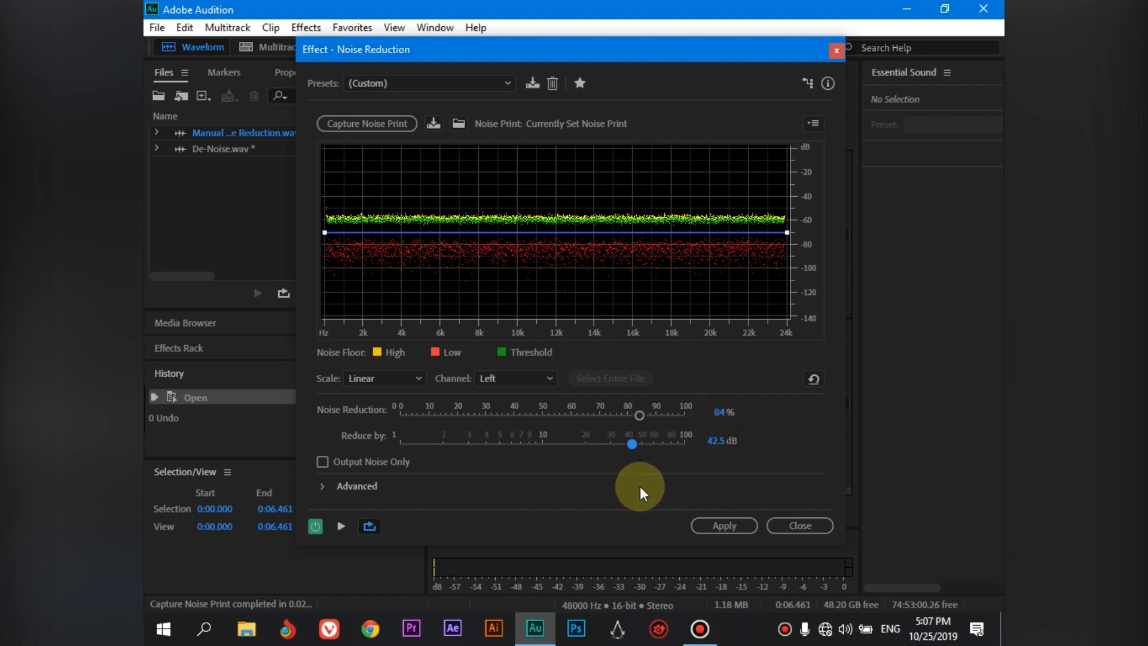
left_click(341, 525)
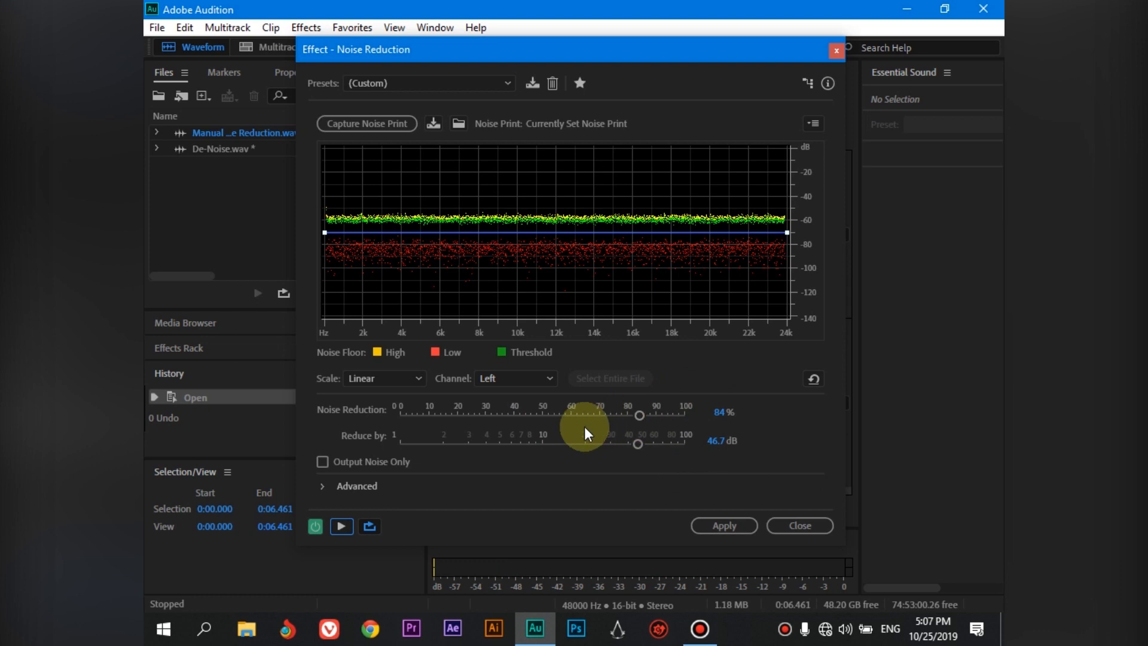
Set Noise Reduction to 70% and Reduce by to 37.1 dB, and apply the effect to the whole recording
left_click(612, 412)
left_click(601, 422)
left_click(639, 444)
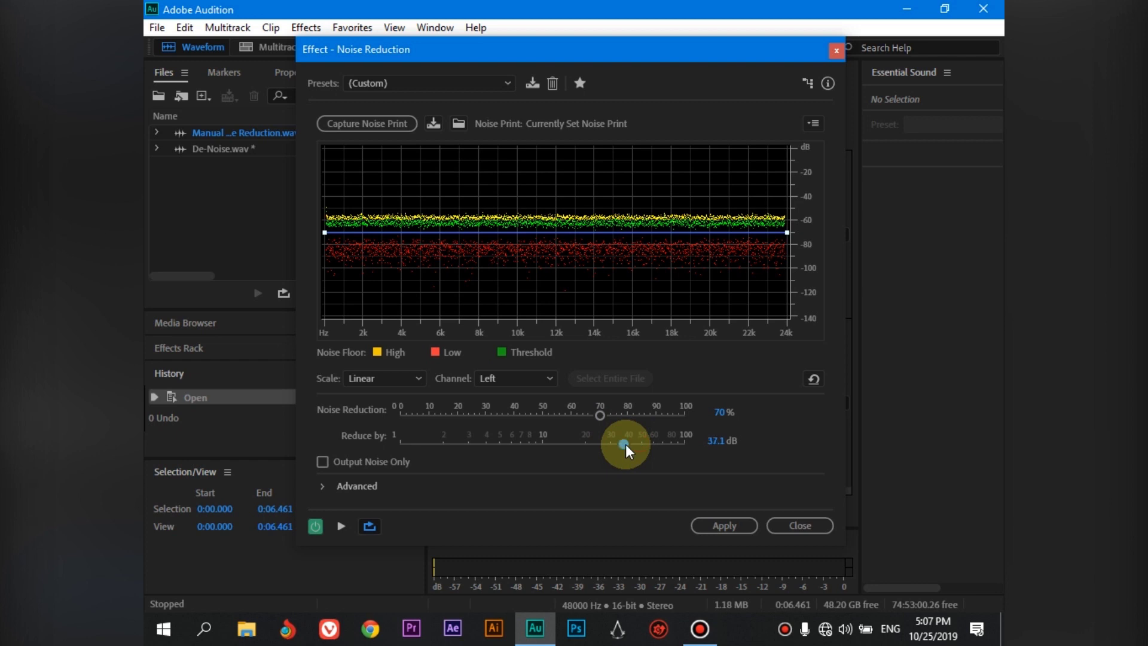
left_click(706, 529)
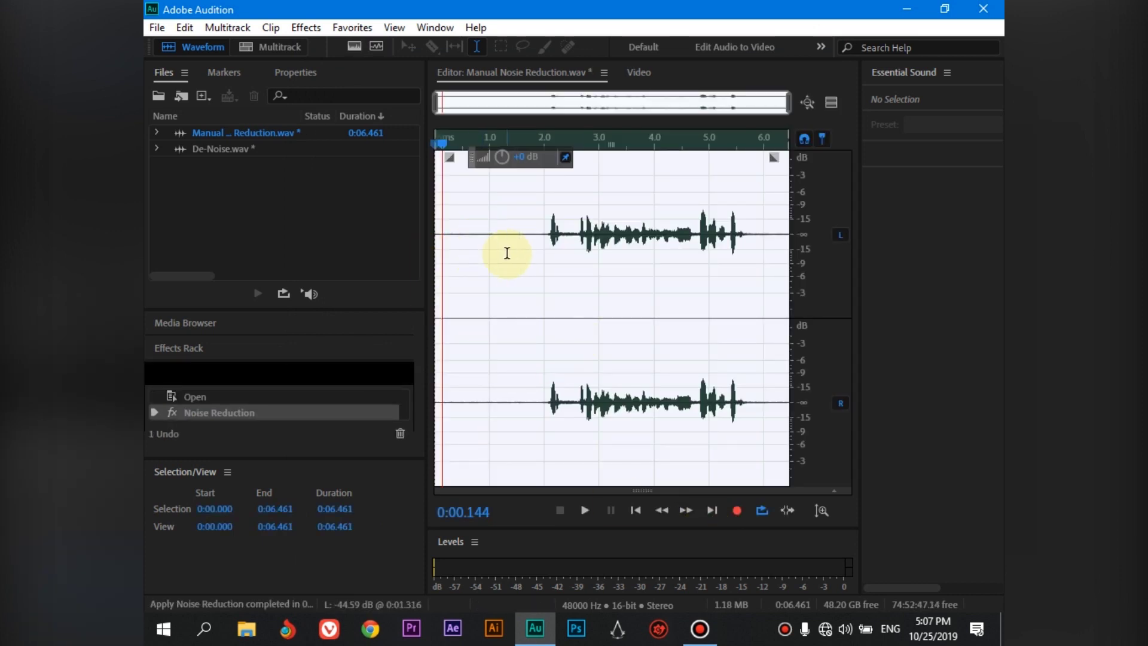
Delete the silent first 2 seconds of the cleaned recording and the silent tail after the last word, from 3.710 s onward
scroll(497, 243, "up", 2)
scroll(497, 243, "down", 2)
scroll(497, 242, "up", 2)
scroll(479, 248, "right", 2)
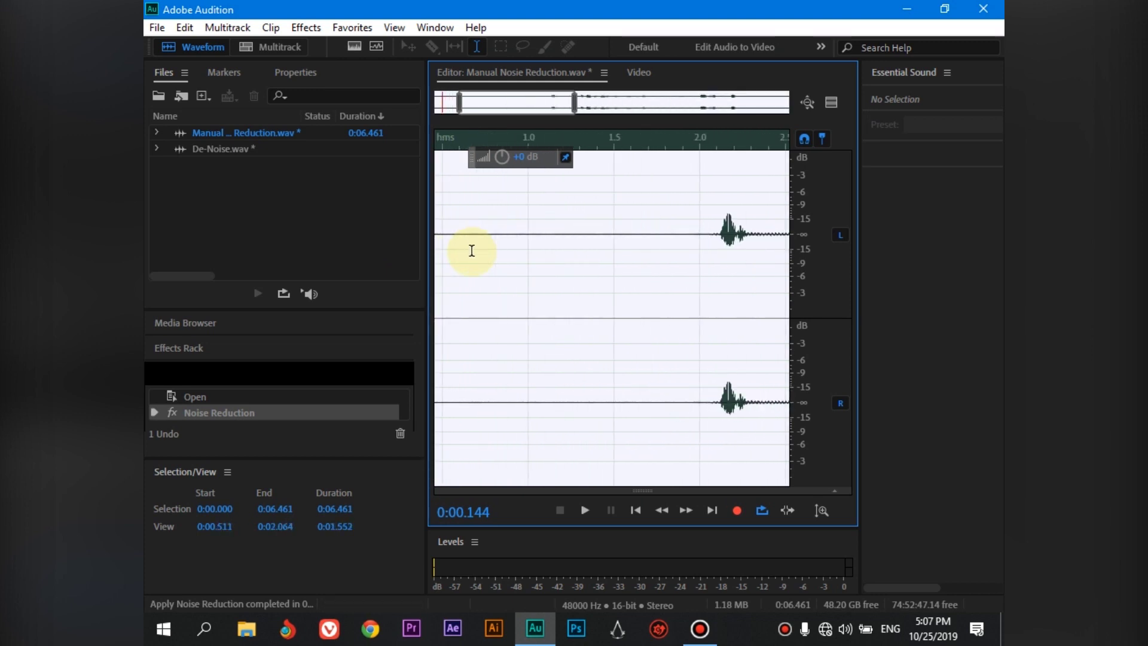
scroll(472, 251, "down", 2)
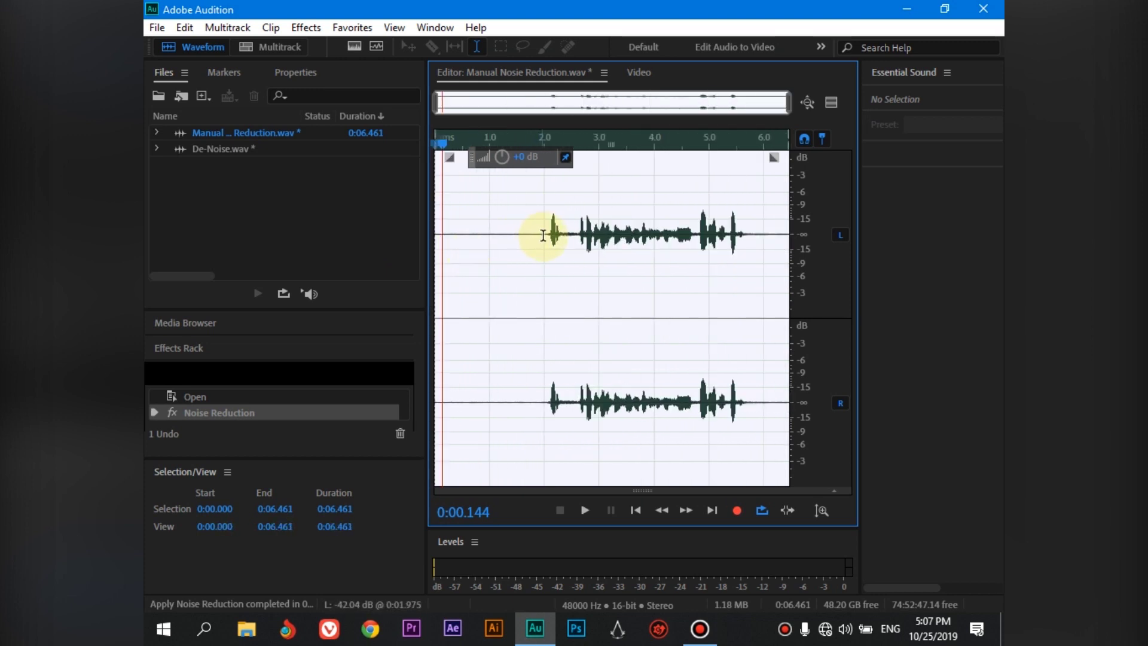
left_click_drag(543, 235, 356, 236)
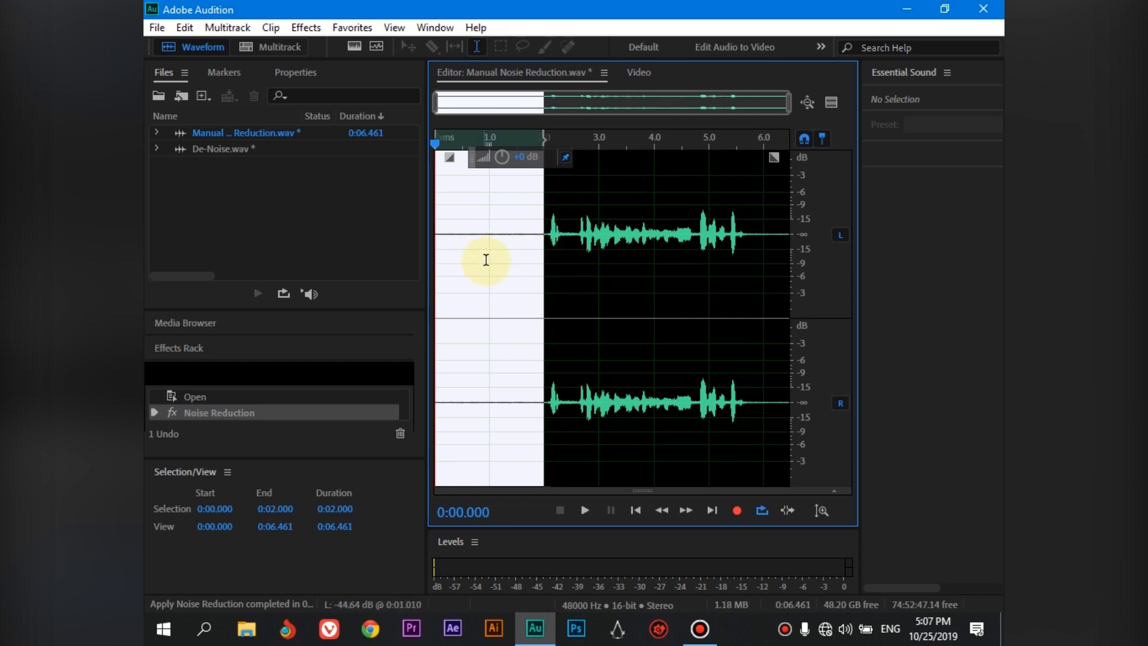
key("Delete")
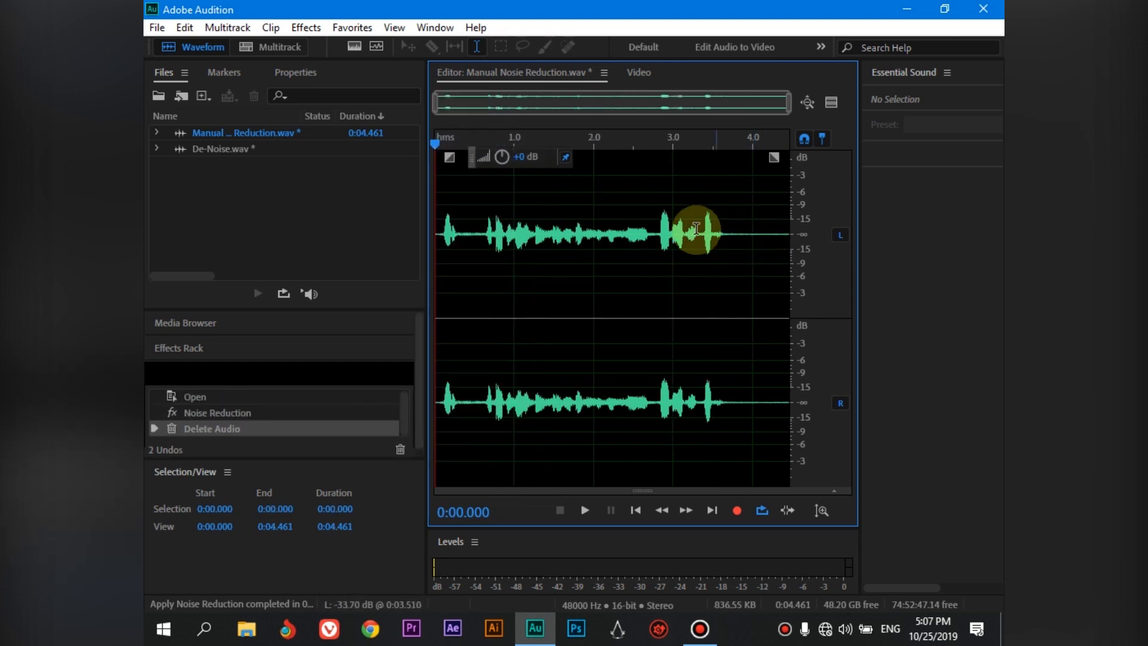
left_click_drag(726, 239, 915, 258)
key("Delete")
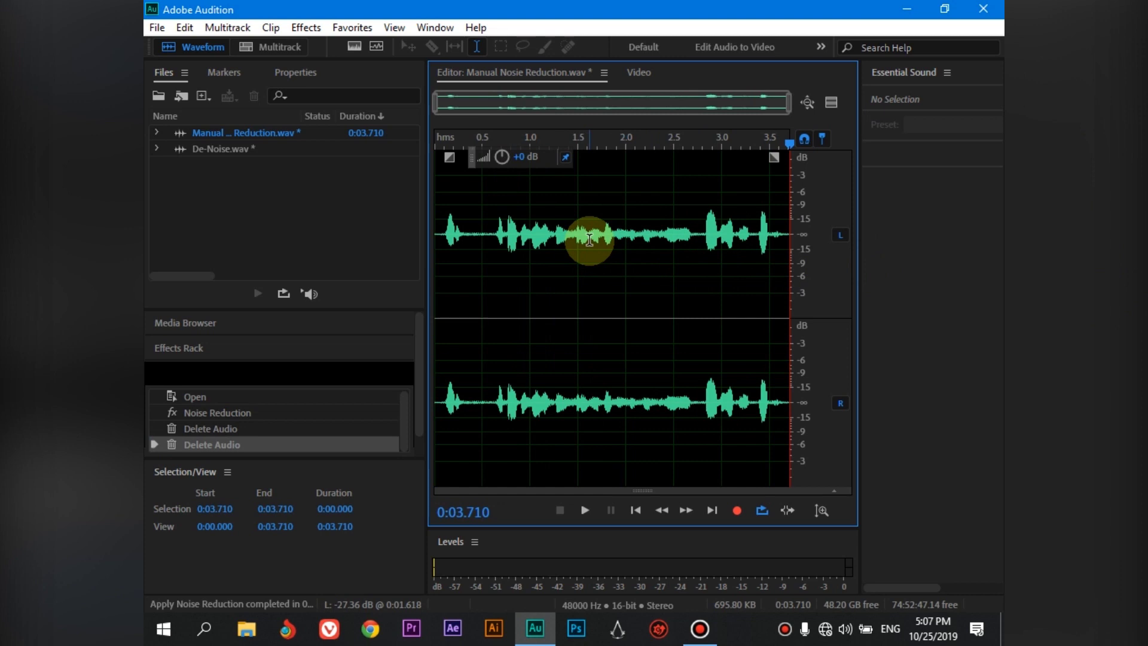
Play back the trimmed, noise-reduced recording to check the voice, and stop playback
left_click(586, 510)
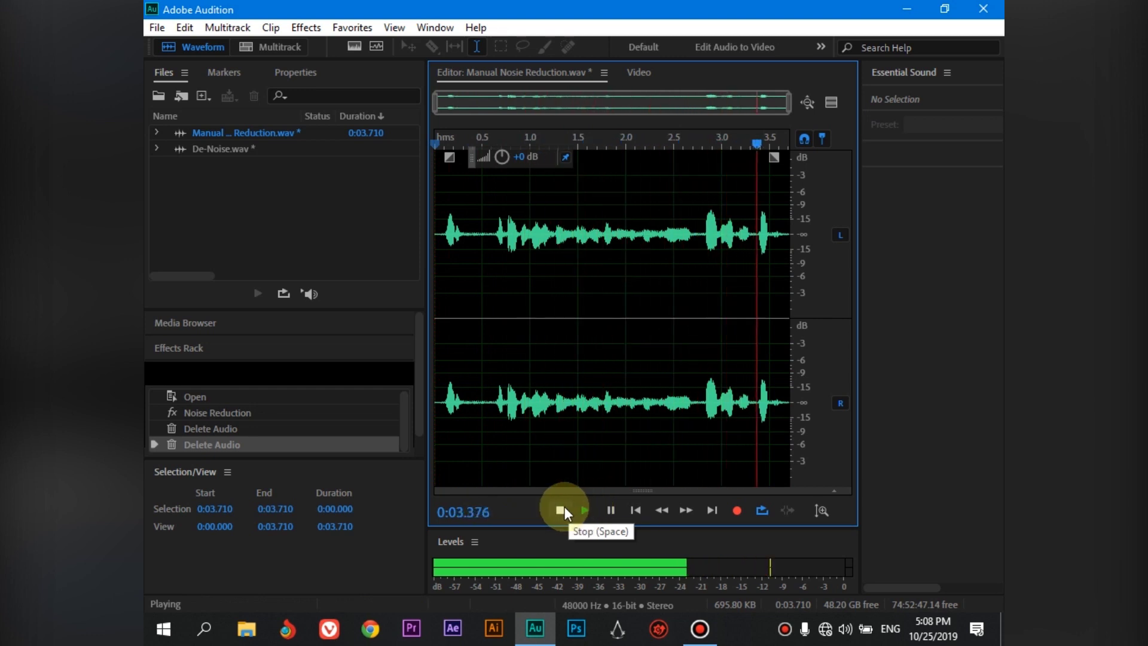
left_click(565, 506)
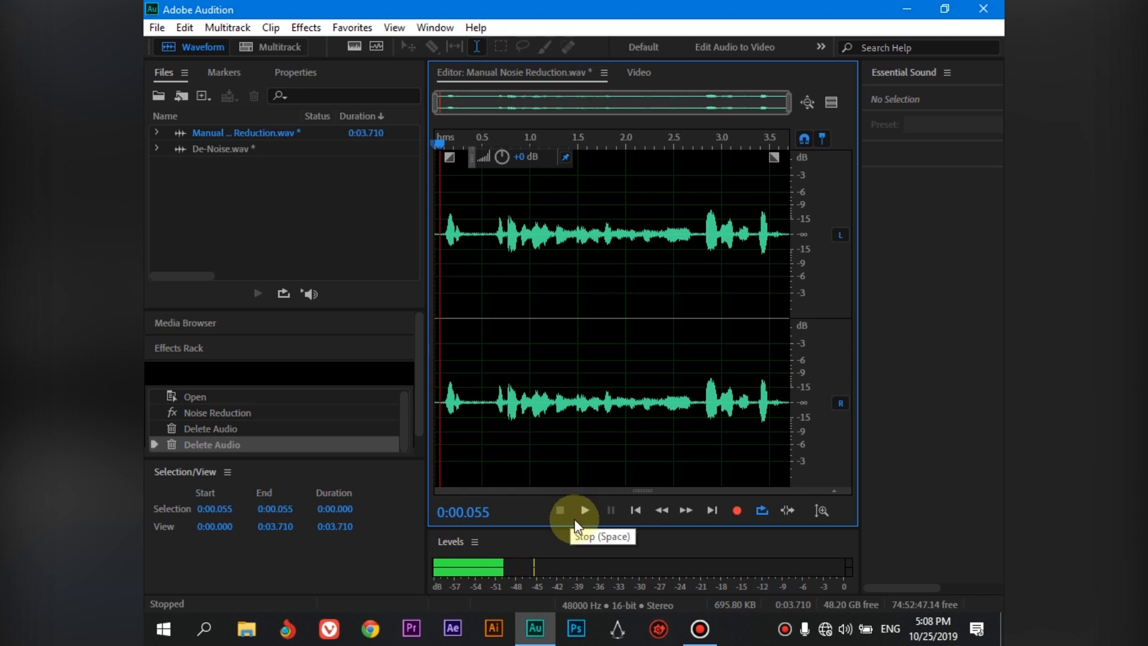
left_click(584, 510)
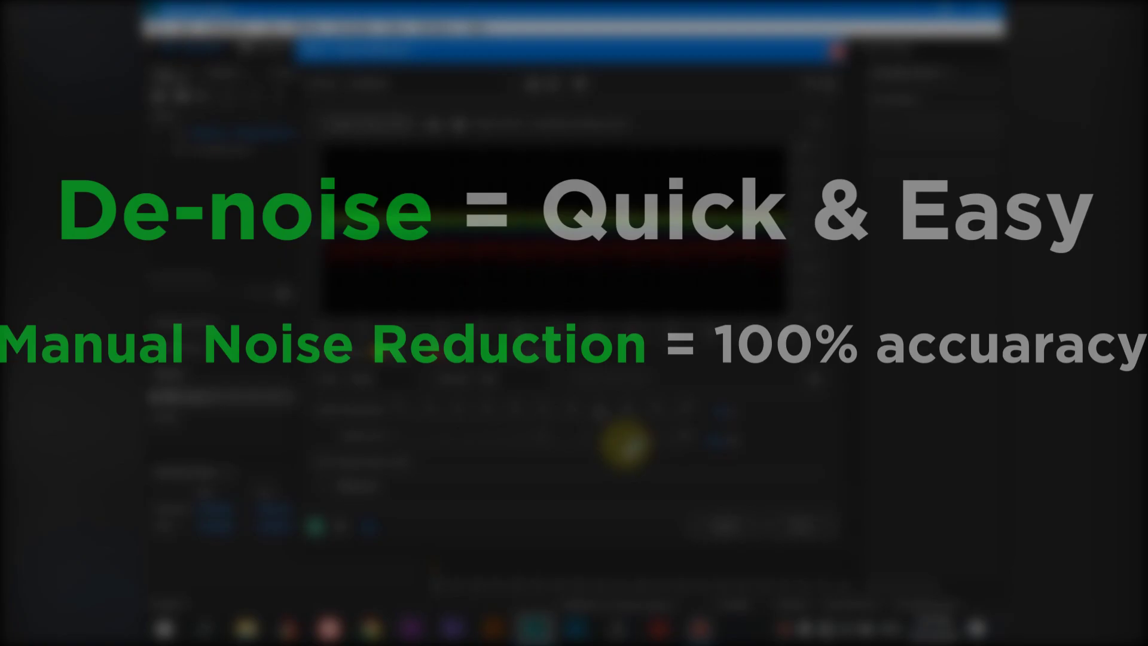